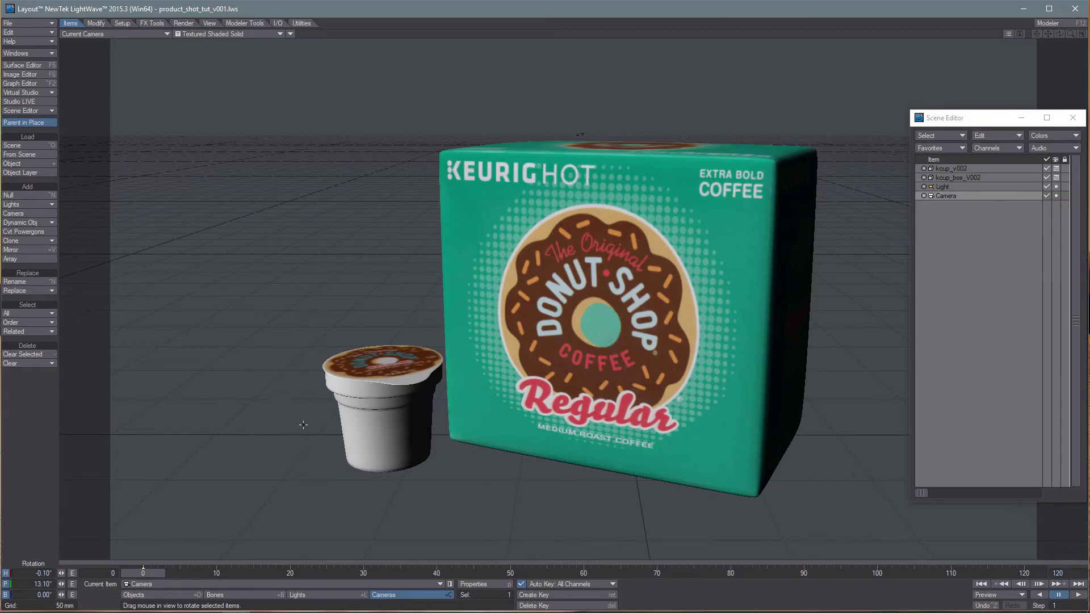
Examine the box and cup in the Back view, then return to the current camera view
{"action": "left_click", "coordinate": [139, 35]}
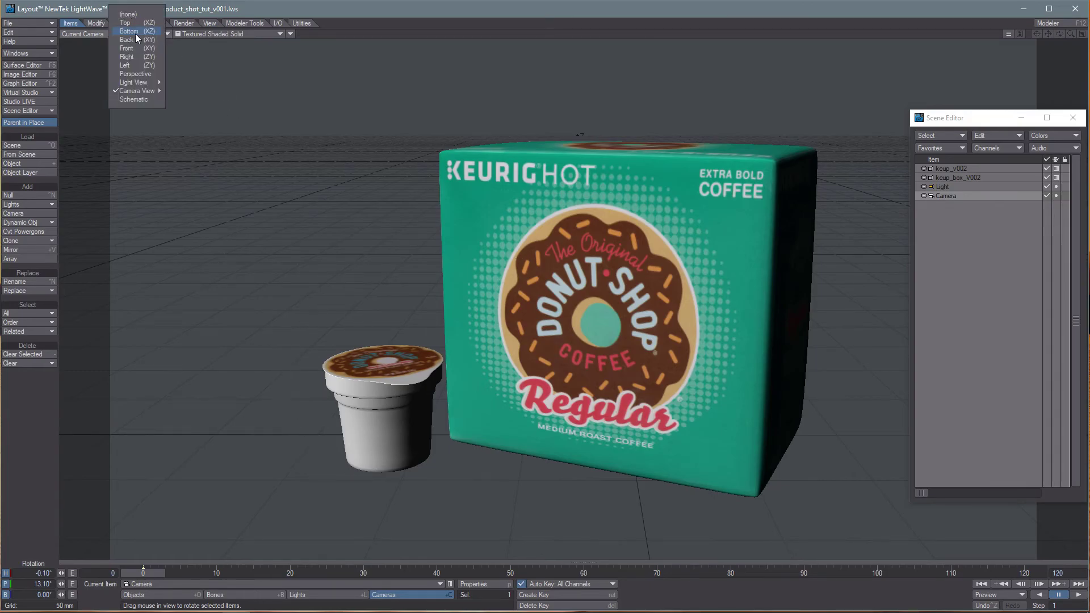
{"action": "left_click", "coordinate": [135, 40]}
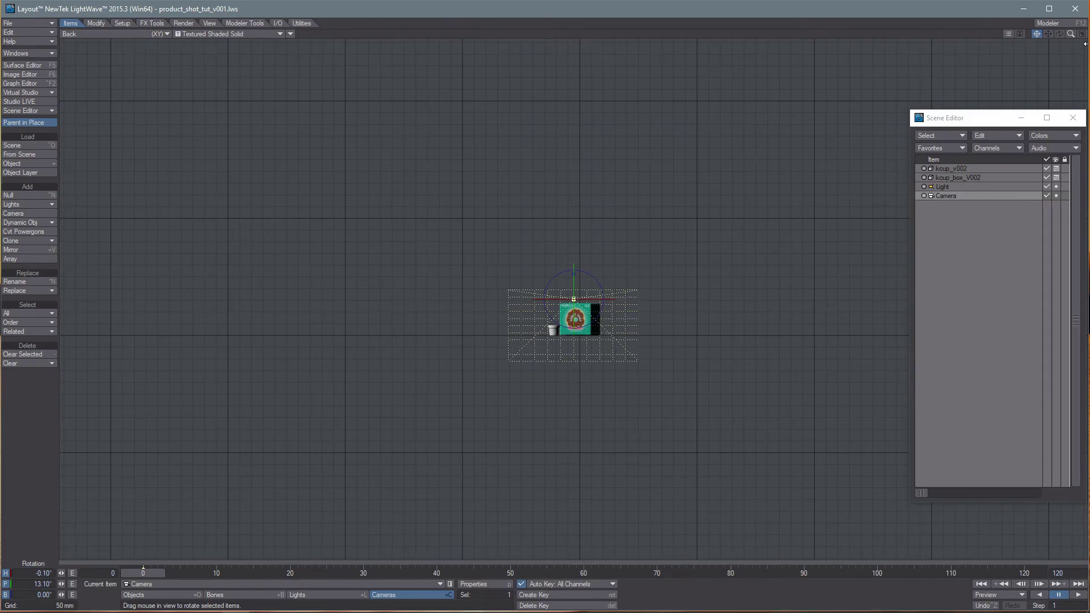
{"action": "left_click_drag", "start_coordinate": [1071, 34], "coordinate": [1017, 95]}
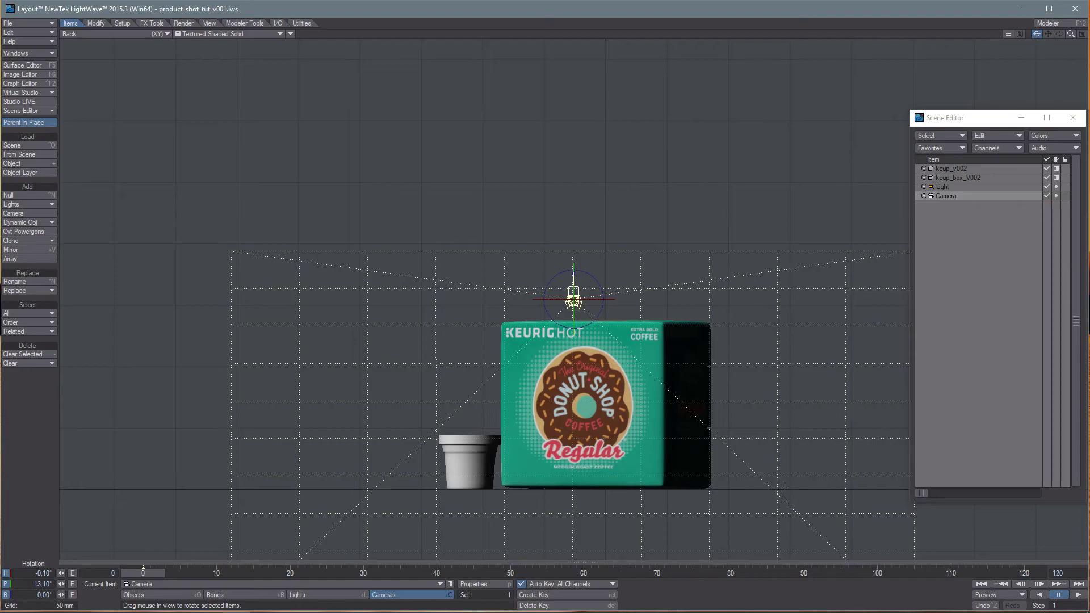
{"action": "left_click", "coordinate": [111, 34]}
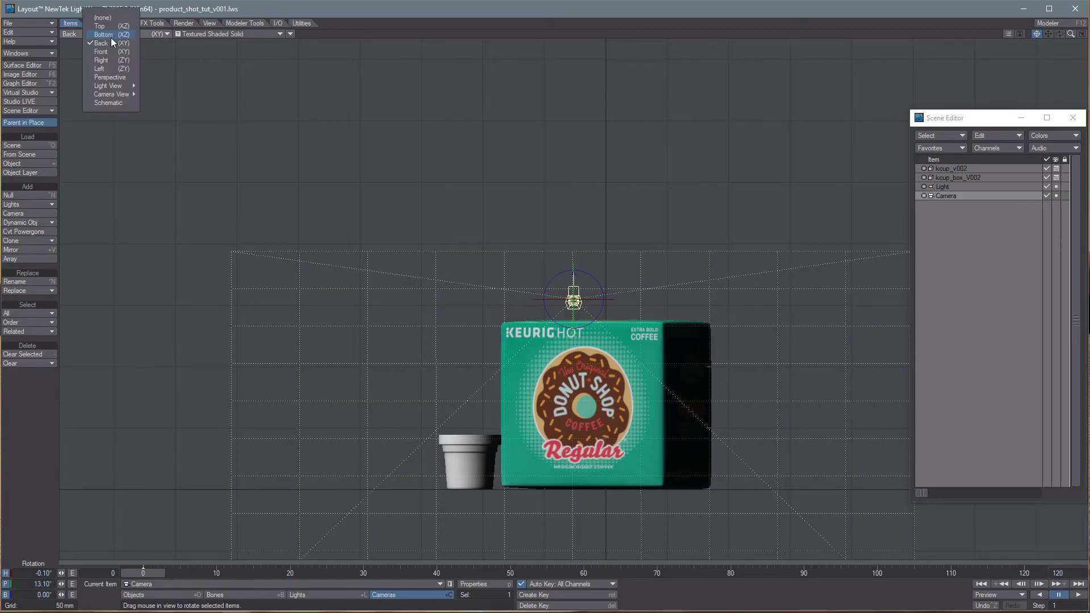
{"action": "mouse_move", "coordinate": [114, 94]}
{"action": "left_click", "coordinate": [162, 93]}
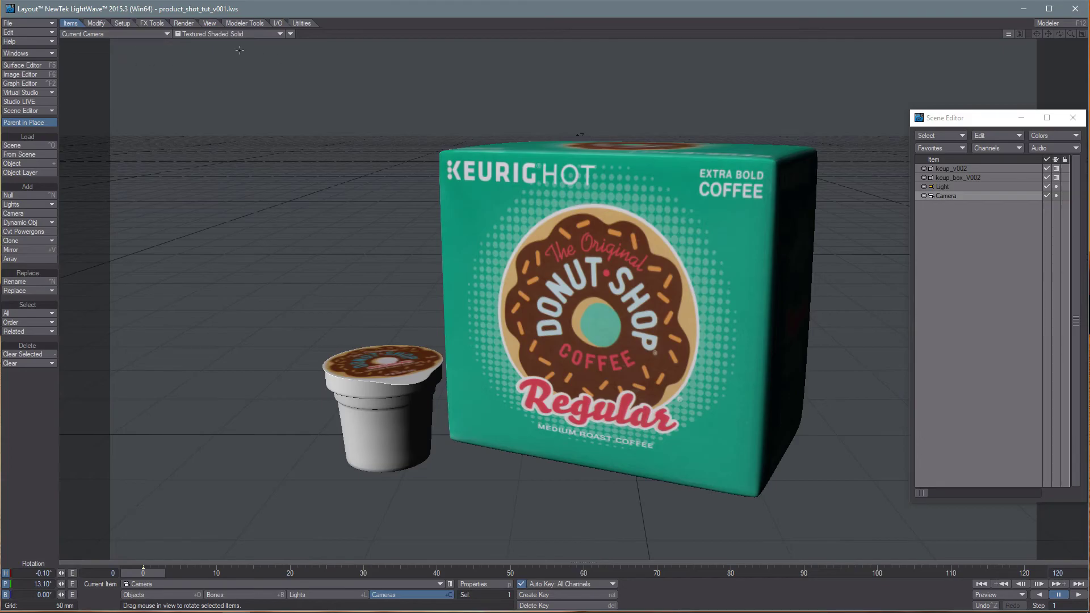
Preview the camera view with VPR rendering, then restore Textured Shaded Solid display
{"action": "left_click", "coordinate": [231, 33]}
{"action": "left_click", "coordinate": [196, 74]}
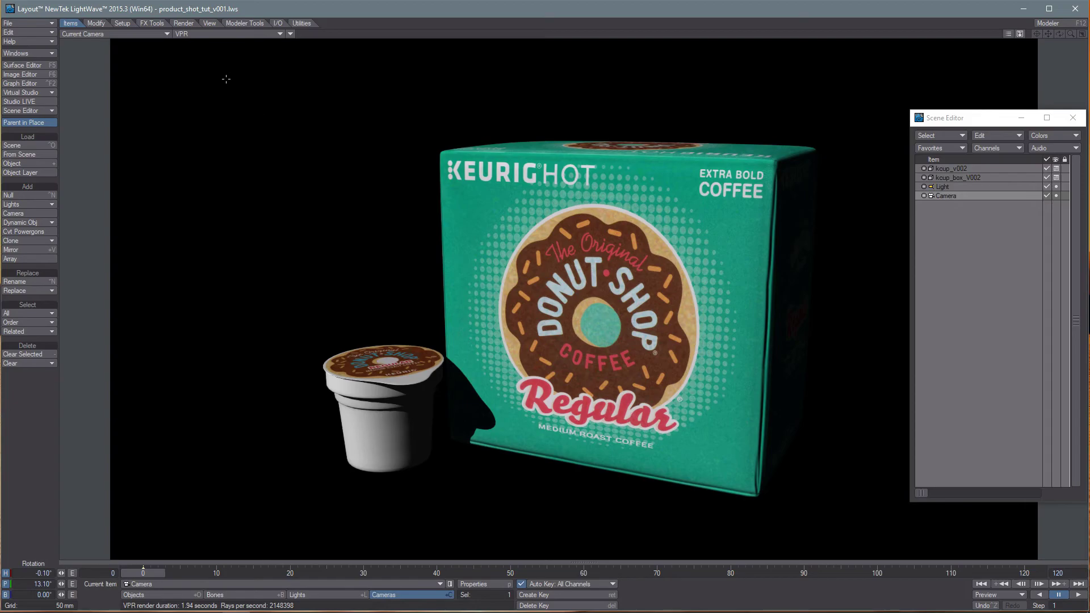
{"action": "left_click", "coordinate": [227, 34]}
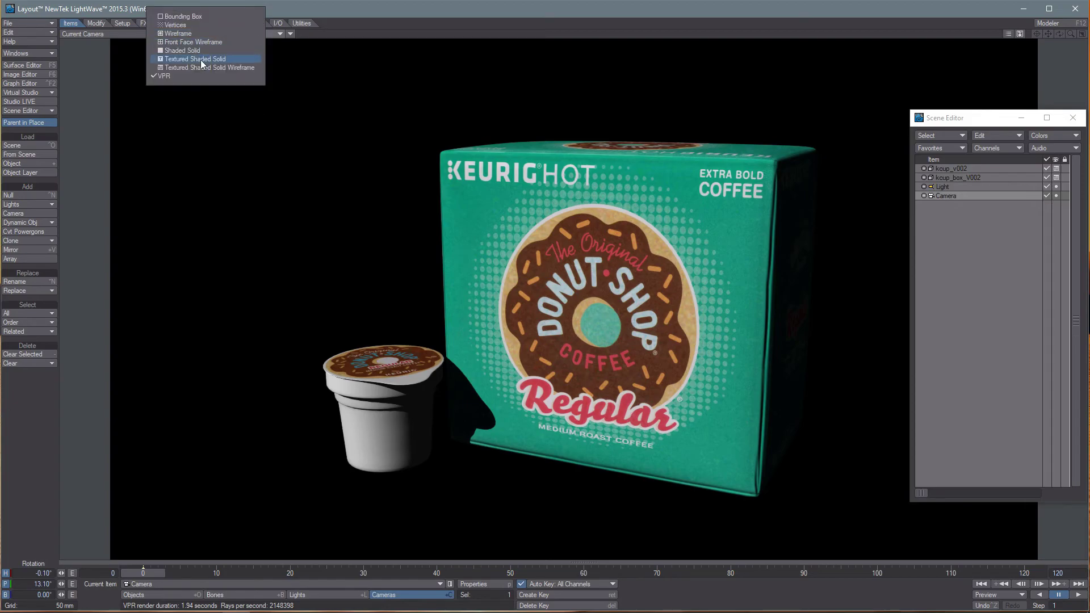
{"action": "left_click", "coordinate": [201, 59]}
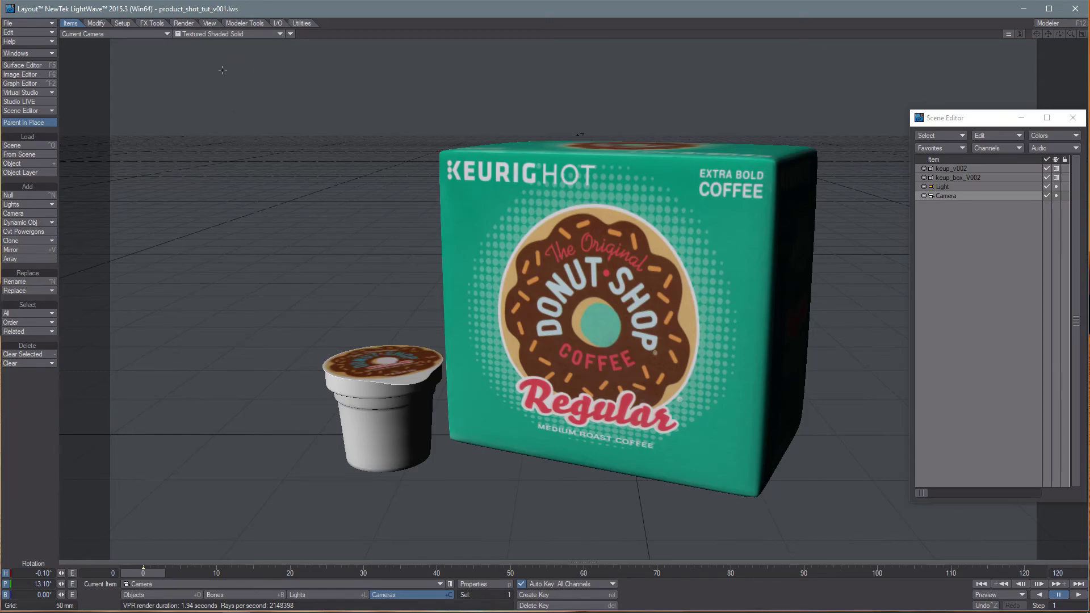
Create a 10 m by 10 m ground plane centred at the origin, with one segment each way and the surface Ground Plane
{"action": "left_click", "coordinate": [244, 24]}
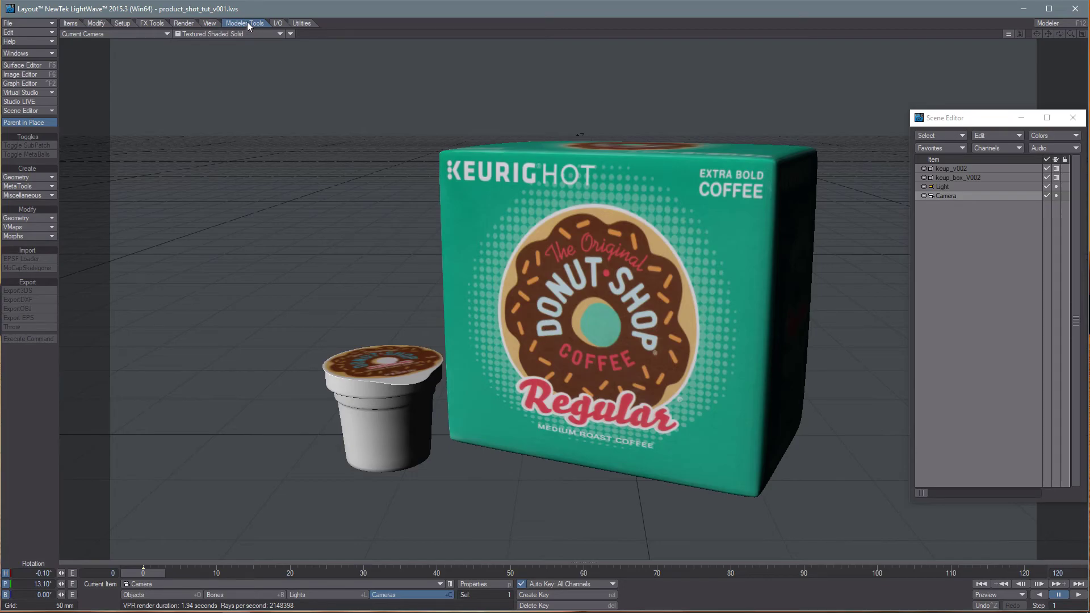
{"action": "left_click", "coordinate": [53, 174]}
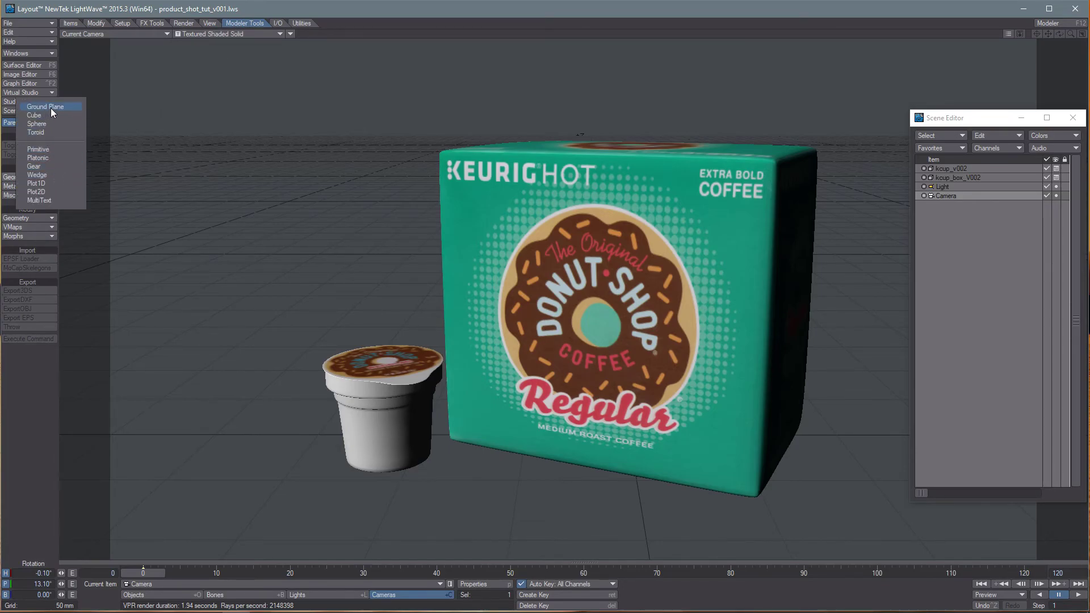
{"action": "left_click", "coordinate": [50, 108]}
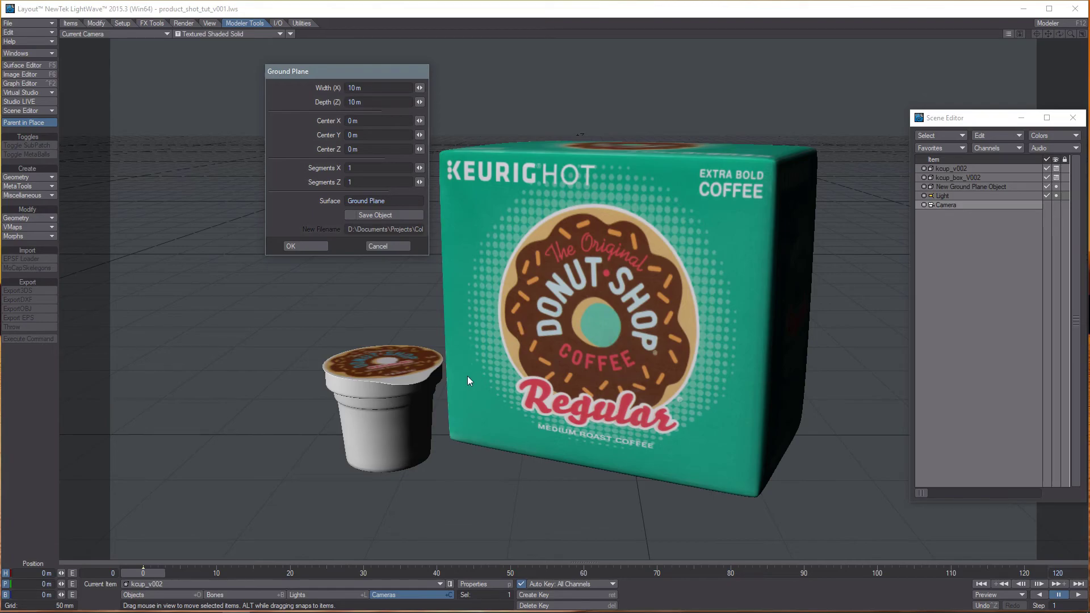
{"action": "left_click", "coordinate": [303, 246]}
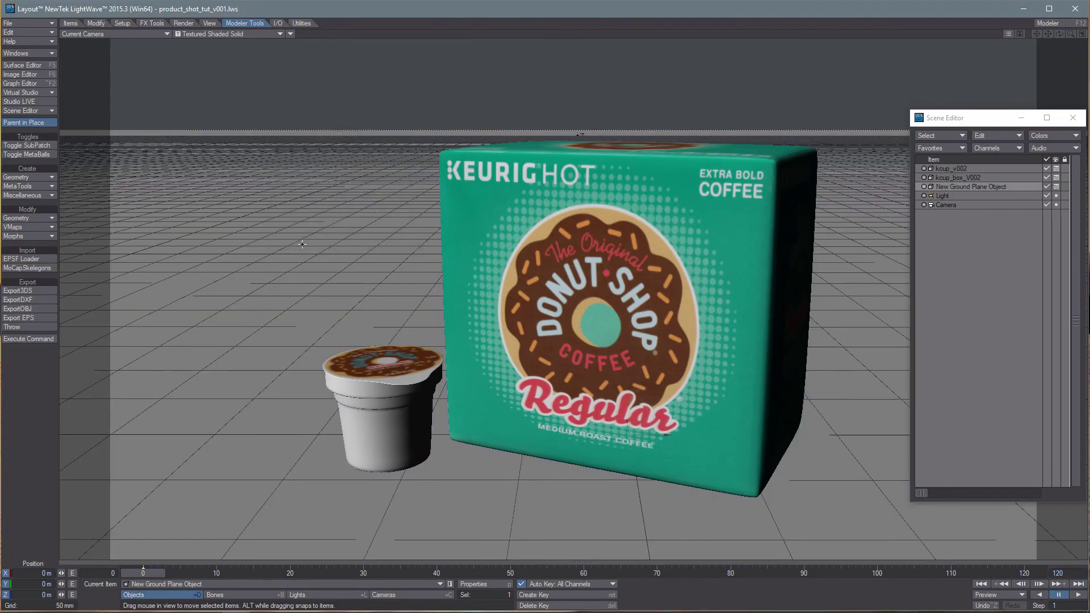
In the Top view, move the ground plane along Z to about 4.389 m so it extends behind the products
{"action": "left_click", "coordinate": [145, 33]}
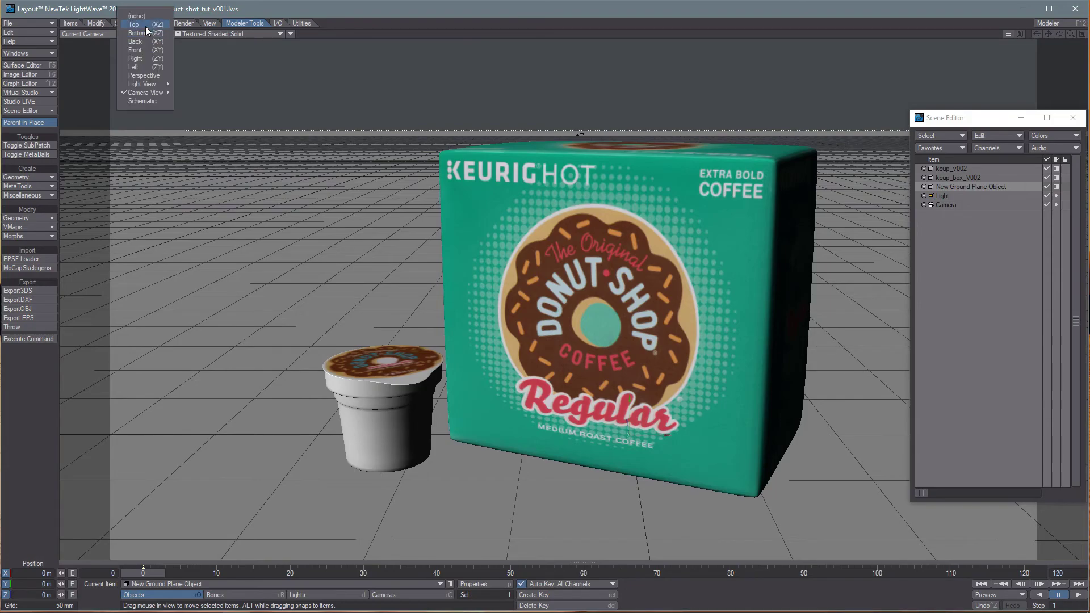
{"action": "left_click", "coordinate": [146, 26]}
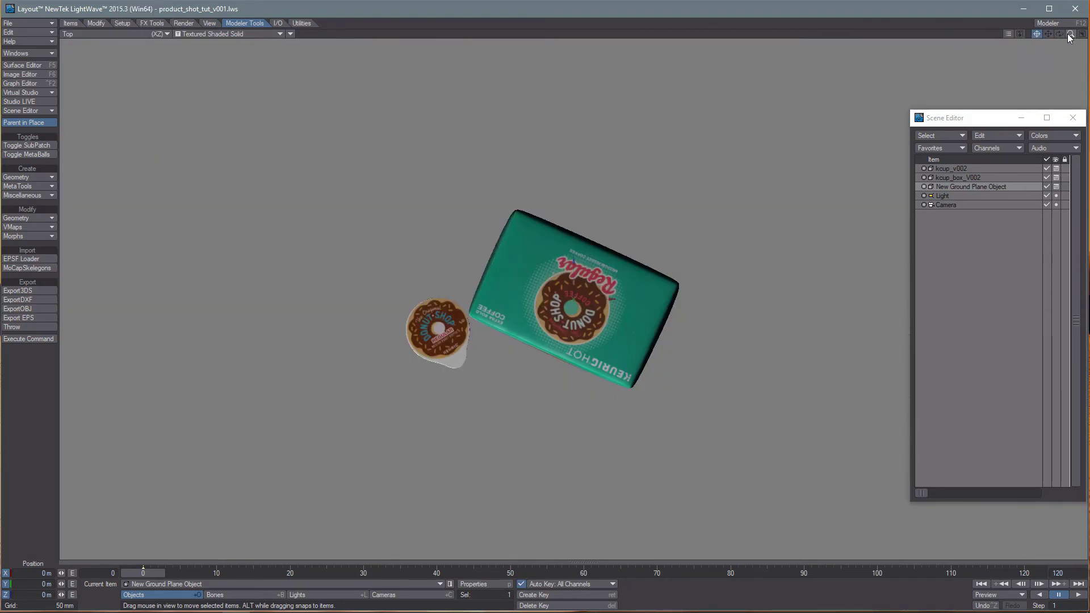
{"action": "left_click_drag", "start_coordinate": [1070, 37], "coordinate": [1008, 44]}
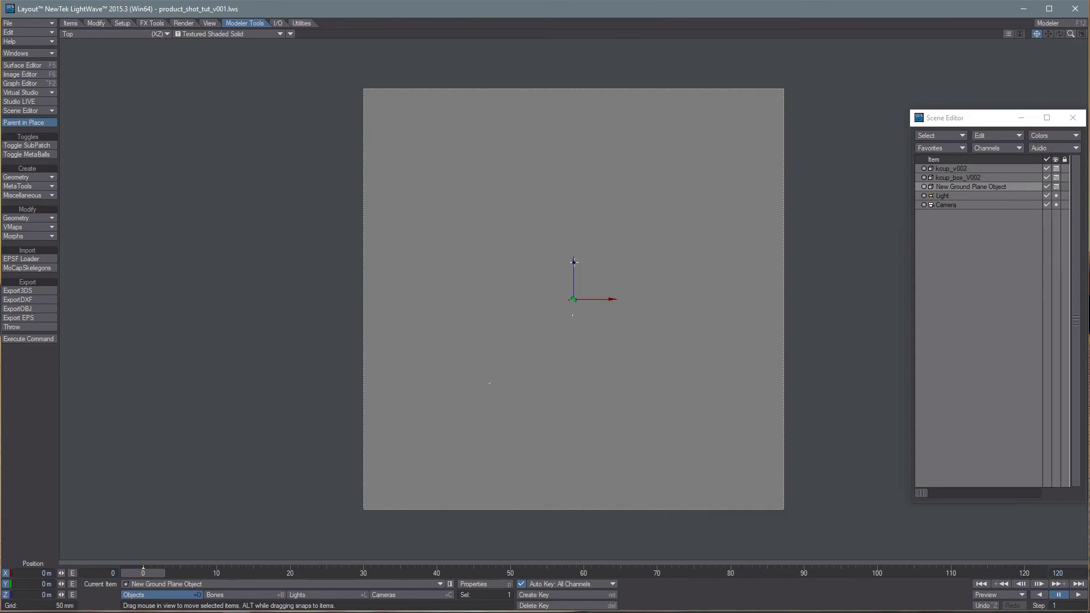
{"action": "left_click_drag", "start_coordinate": [574, 262], "coordinate": [573, 484]}
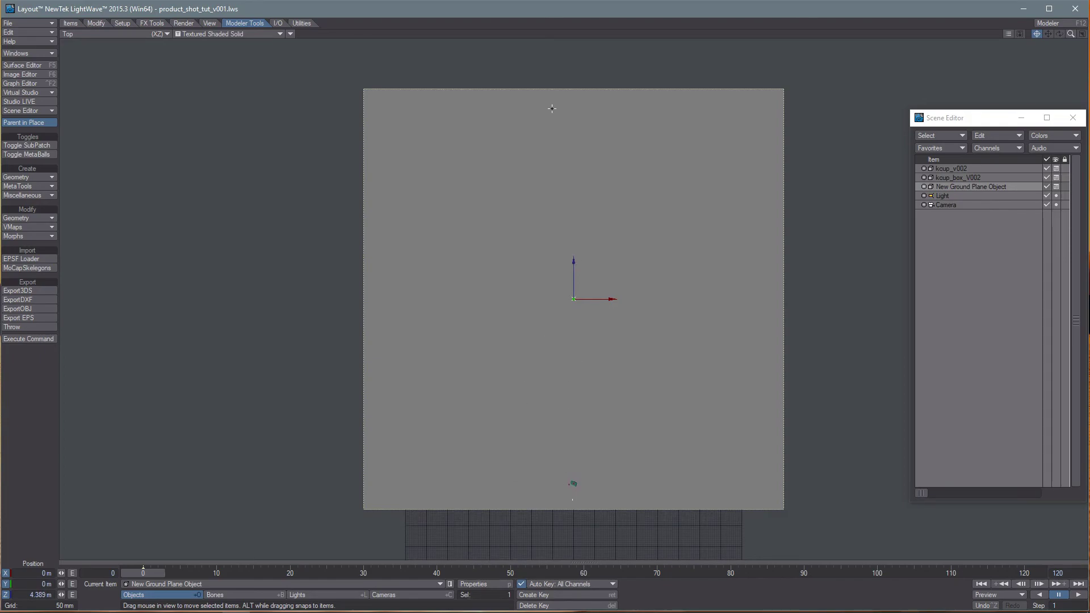
Return to the current camera view and set its display mode to VPR
{"action": "left_click", "coordinate": [107, 35]}
{"action": "left_click", "coordinate": [106, 102]}
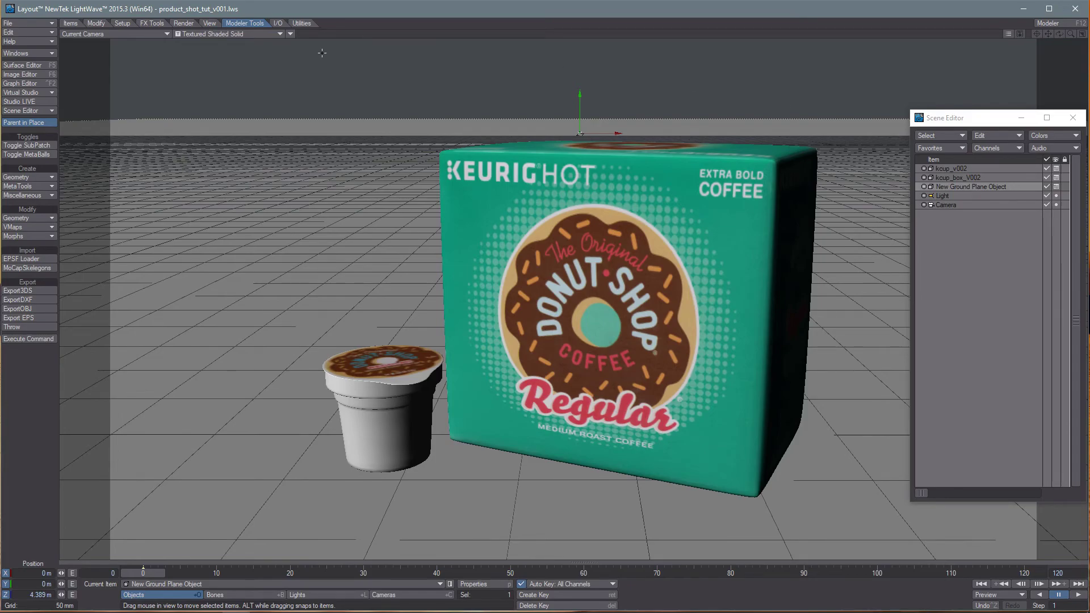
{"action": "left_click", "coordinate": [235, 33]}
{"action": "left_click", "coordinate": [215, 73]}
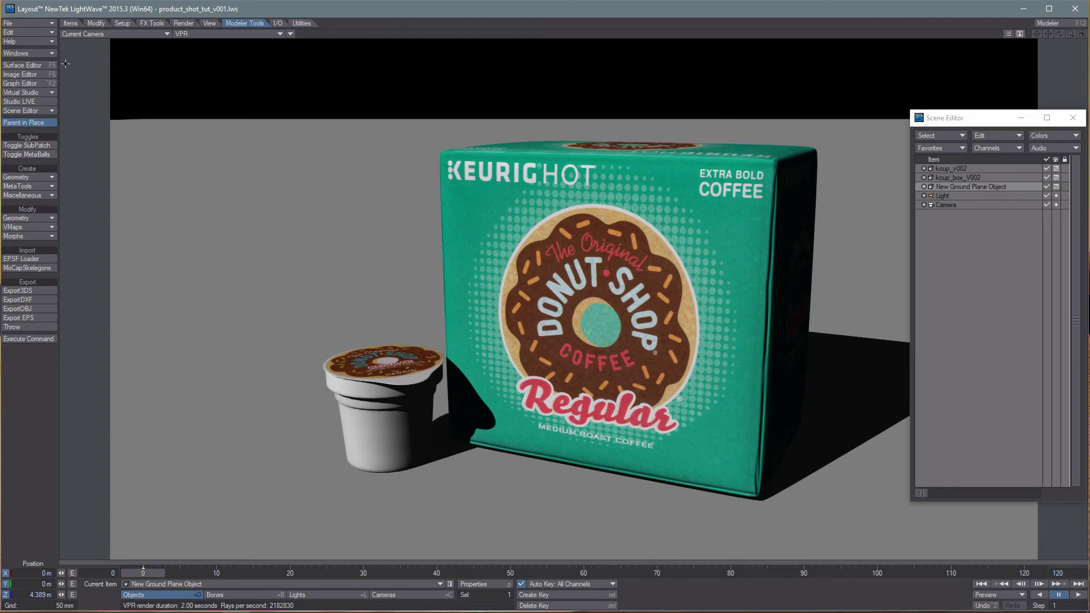
Set the Ground Plane surface's reflection to 15% and its diffuse to 85%, then close the Surface Editor
{"action": "left_click", "coordinate": [43, 65]}
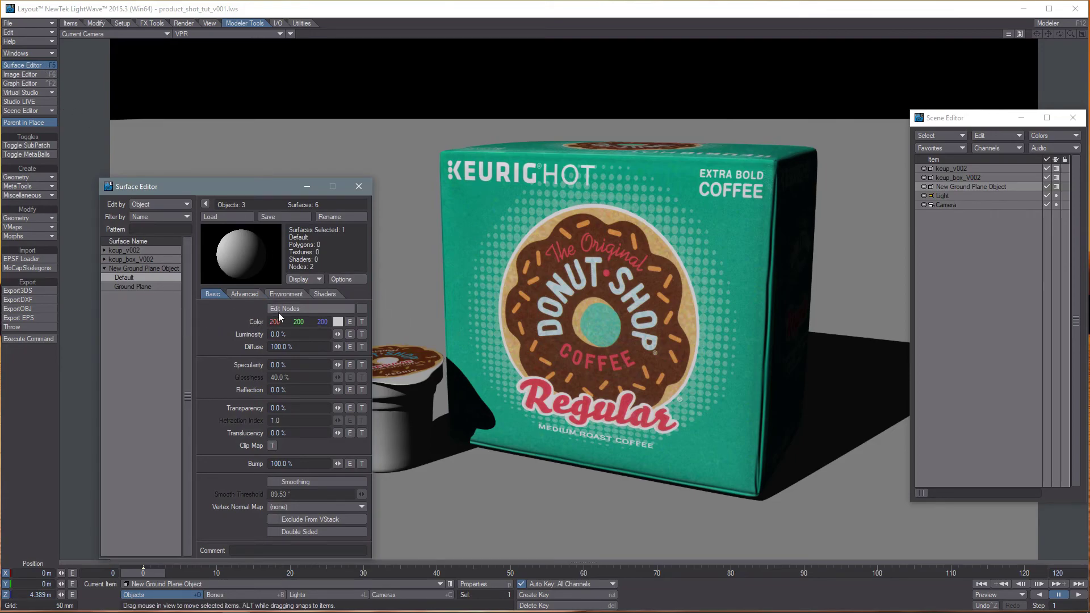
{"action": "left_click", "coordinate": [133, 287]}
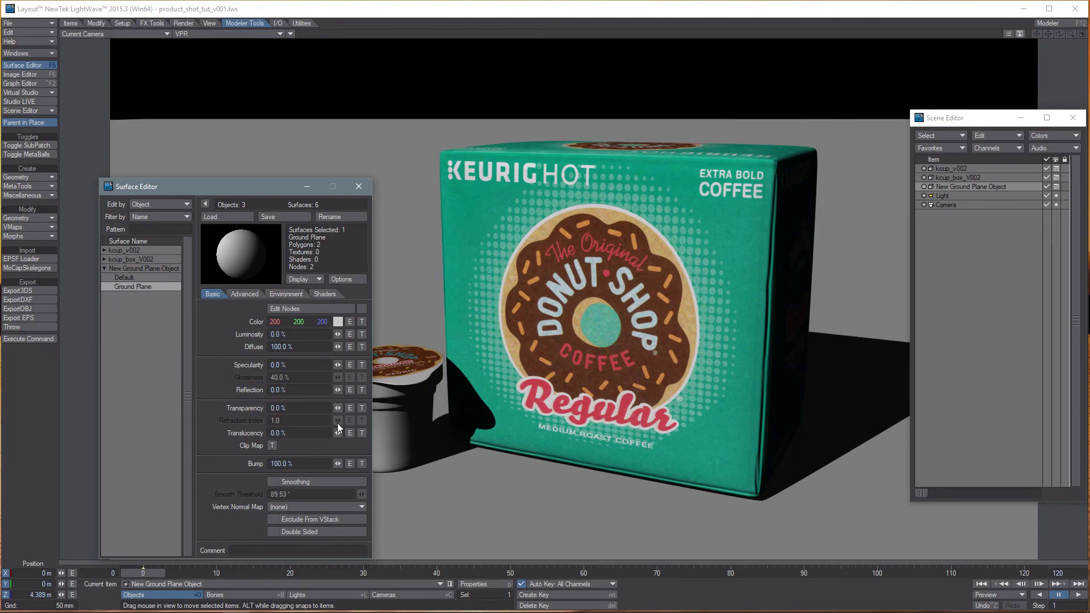
{"action": "left_click_drag", "start_coordinate": [338, 392], "coordinate": [355, 392]}
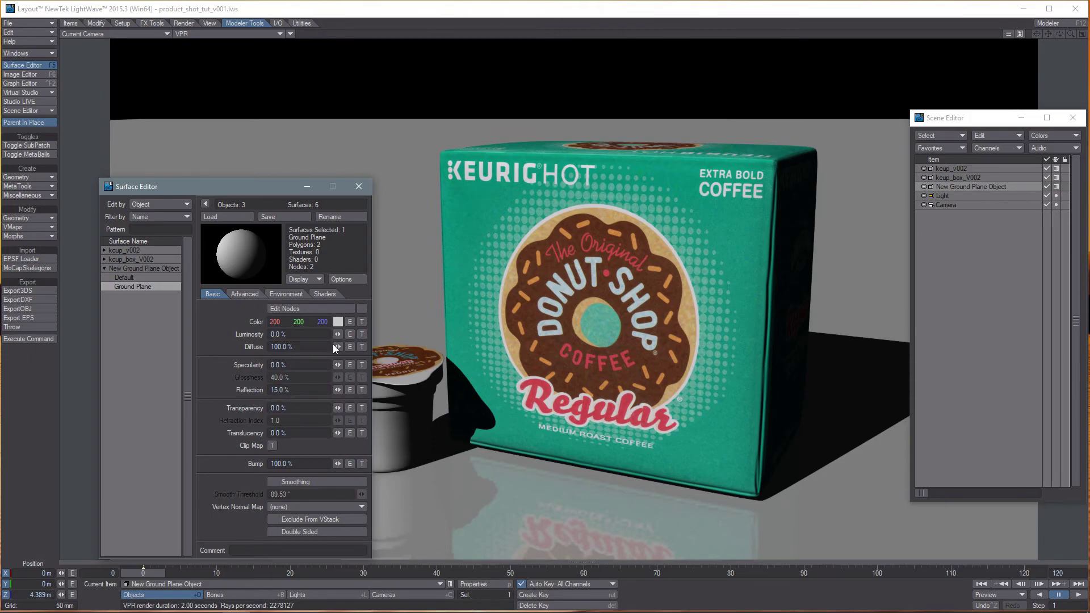
{"action": "mouse_move", "coordinate": [339, 345]}
{"action": "left_mouse_down"}
{"action": "mouse_move", "coordinate": [326, 346]}
{"action": "mouse_move", "coordinate": [339, 345]}
{"action": "left_mouse_up"}
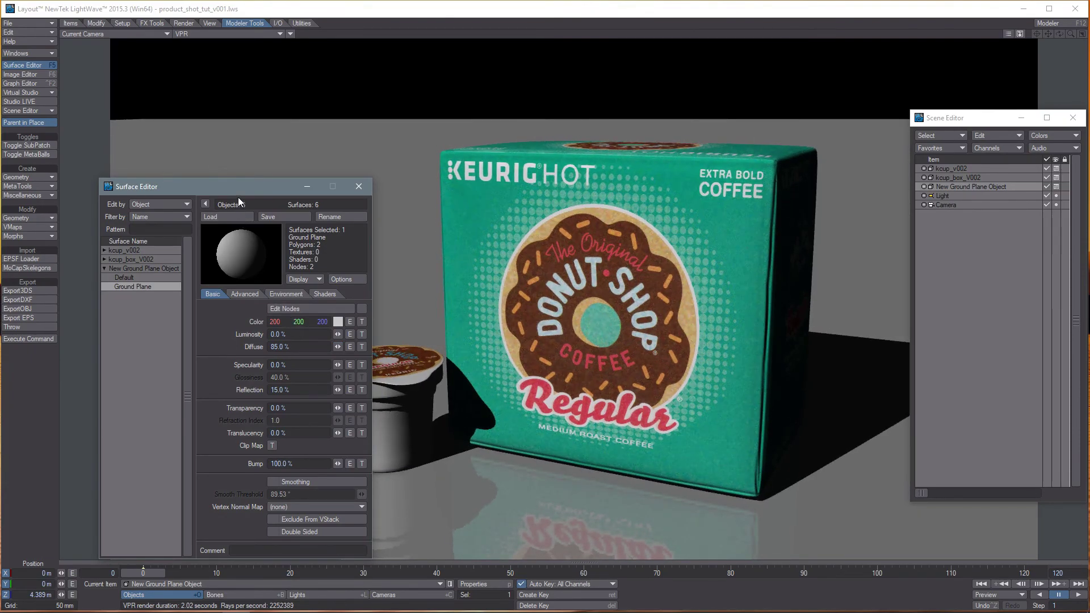
{"action": "left_click_drag", "start_coordinate": [239, 189], "coordinate": [208, 167]}
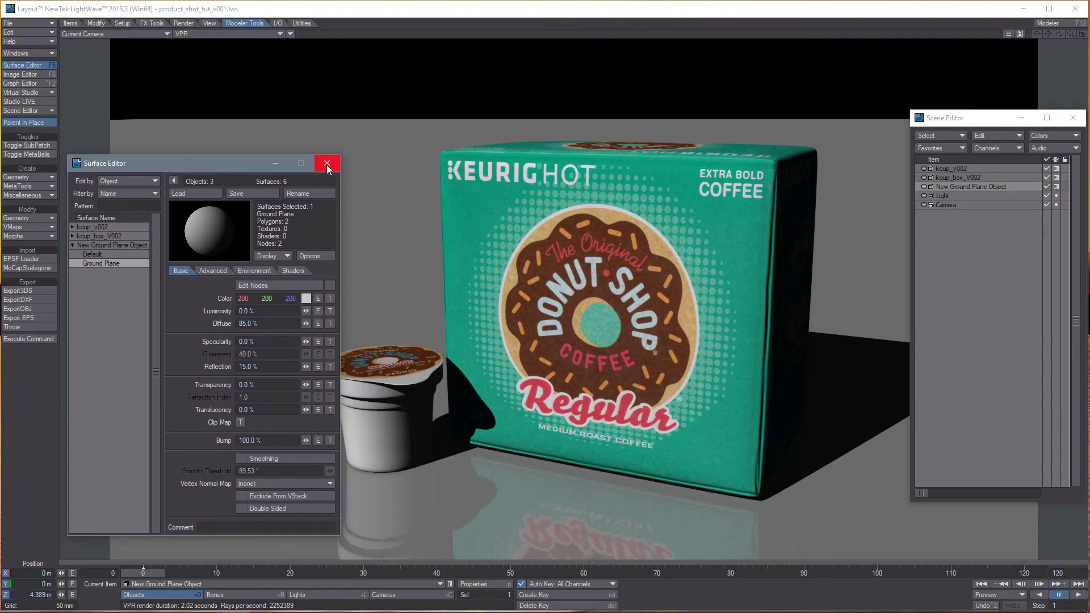
{"action": "left_click", "coordinate": [327, 164]}
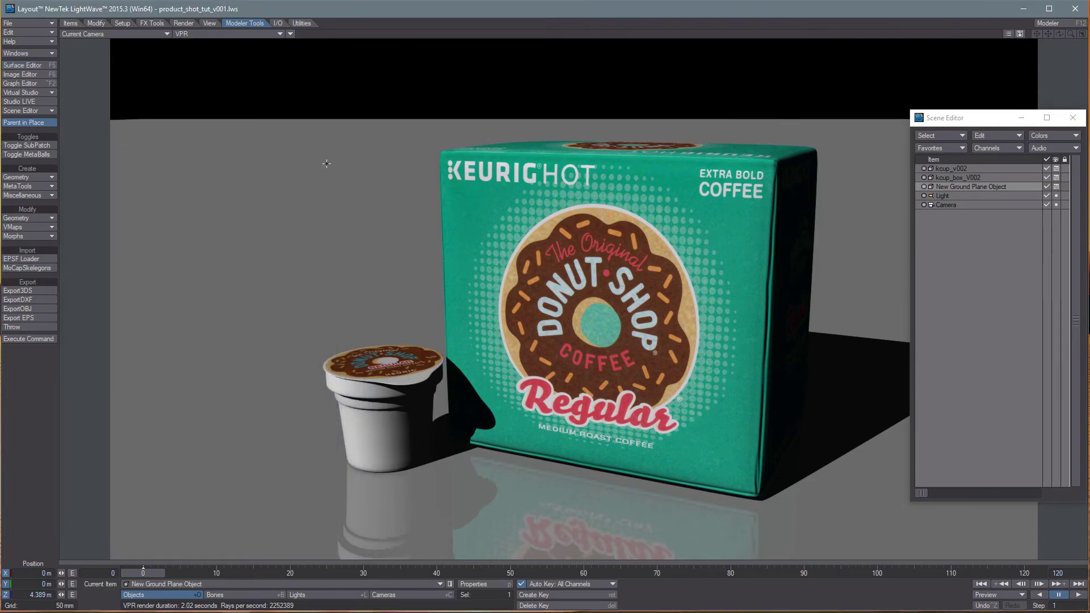
Set the ambient intensity to 0% and make the scene's light a Dome light with a 12.7° angle
{"action": "double_click", "coordinate": [945, 195]}
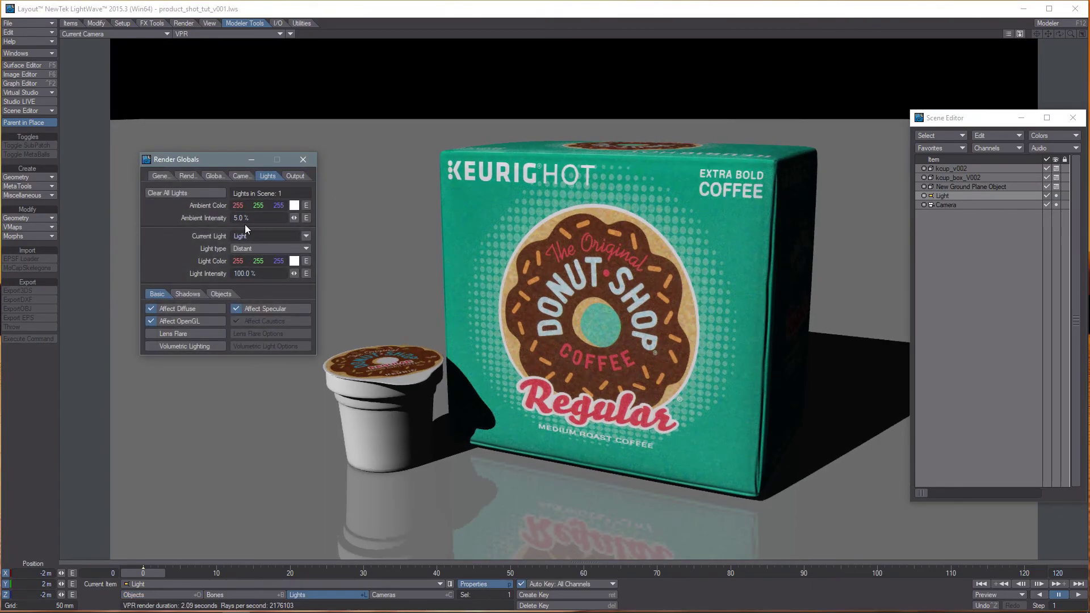
{"action": "left_click_drag", "start_coordinate": [294, 218], "coordinate": [294, 218]}
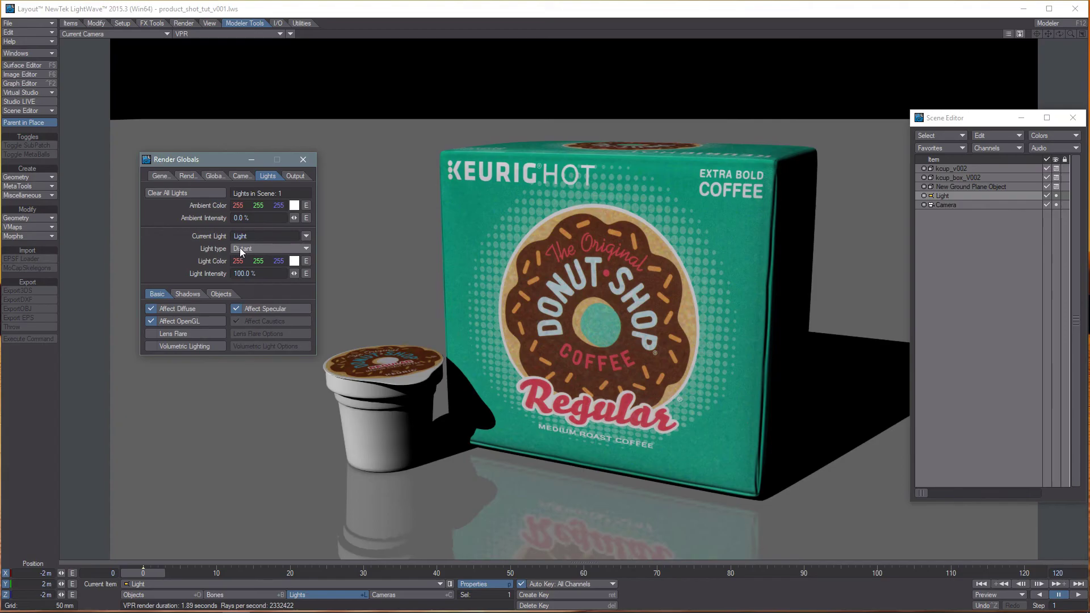
{"action": "left_click", "coordinate": [256, 248]}
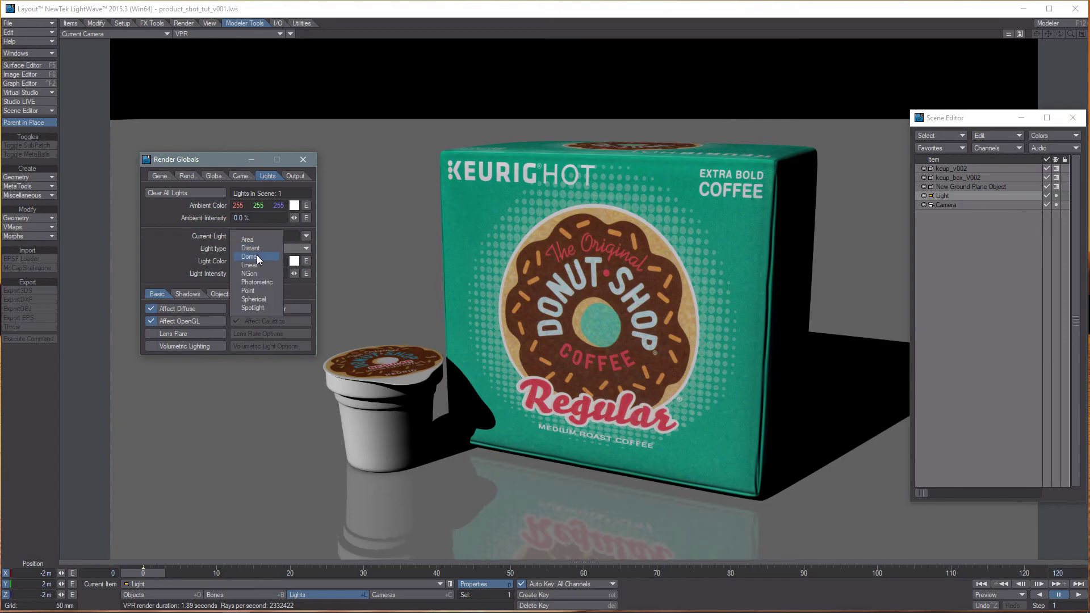
{"action": "left_click", "coordinate": [257, 256]}
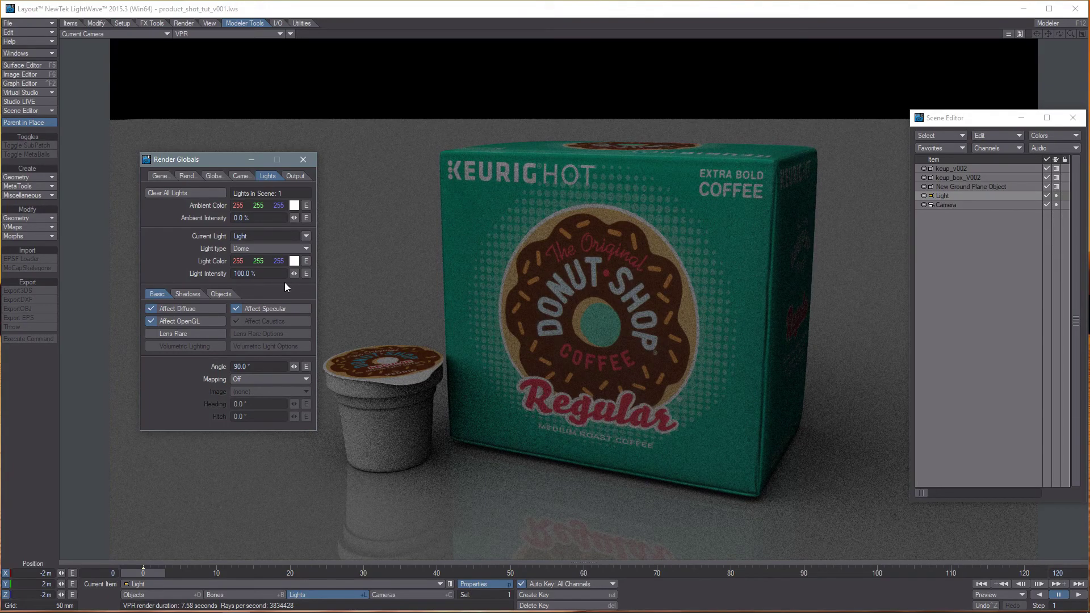
{"action": "left_click_drag", "start_coordinate": [294, 366], "coordinate": [245, 366]}
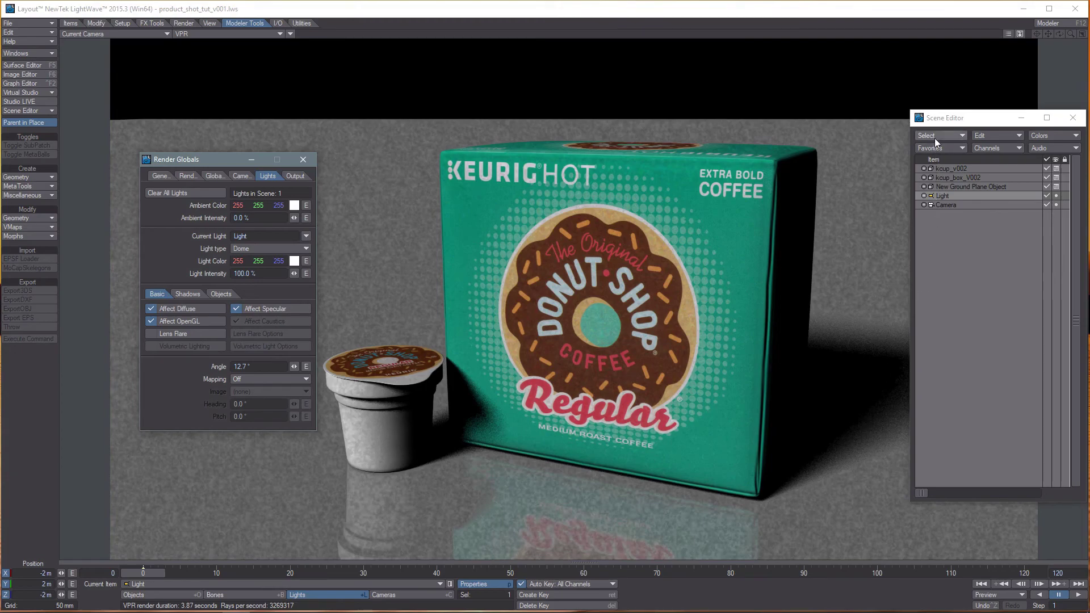
Set the scene's backdrop color to a neutral grey with HSV value 163, then close the backdrop effects
{"action": "left_click_drag", "start_coordinate": [950, 117], "coordinate": [1031, 170]}
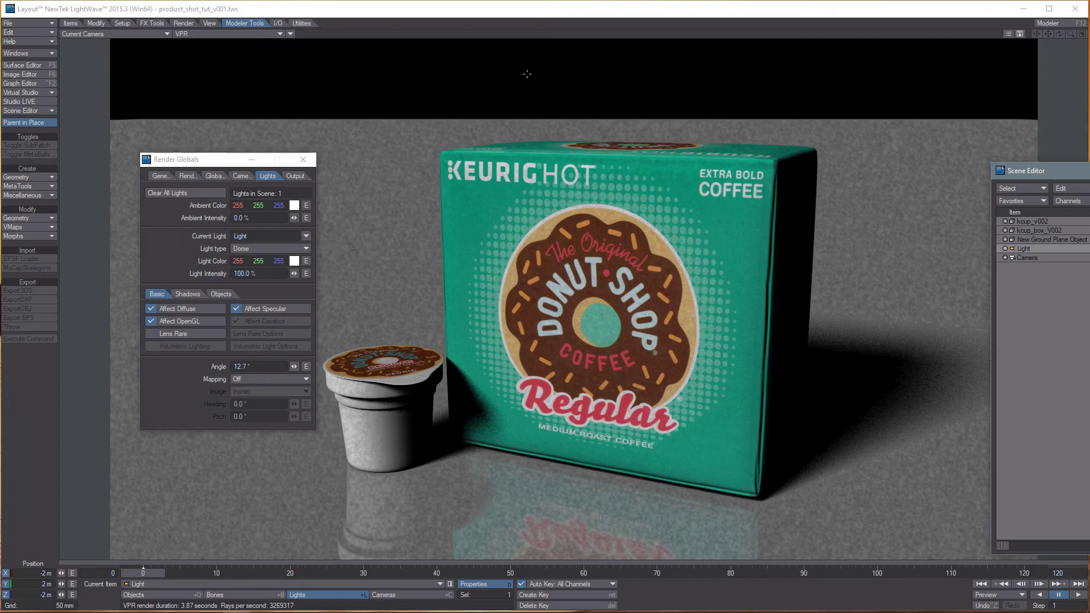
{"action": "left_click", "coordinate": [43, 53]}
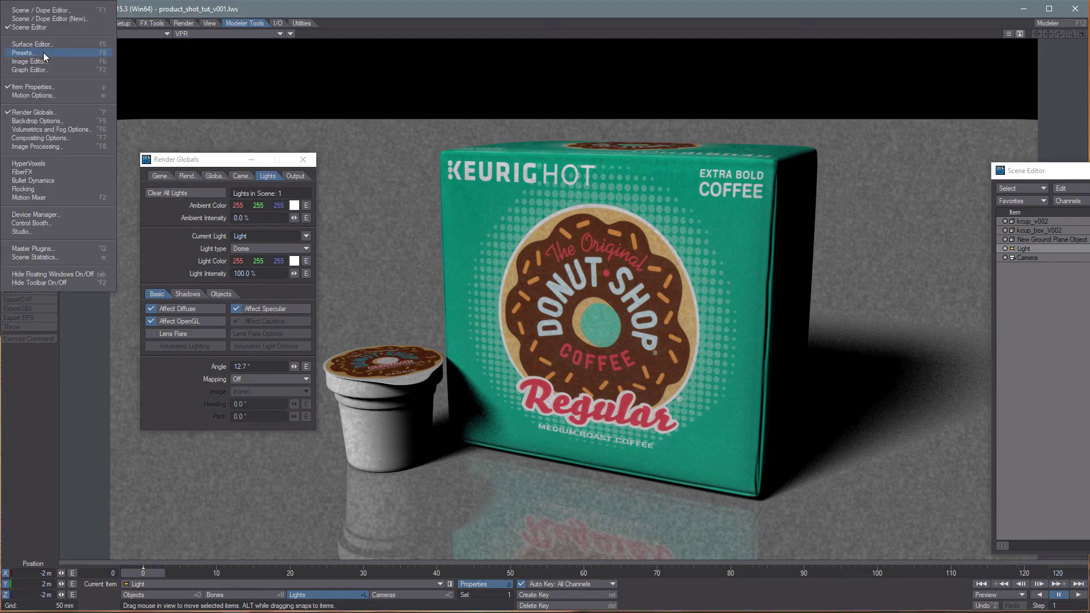
{"action": "left_click", "coordinate": [38, 122]}
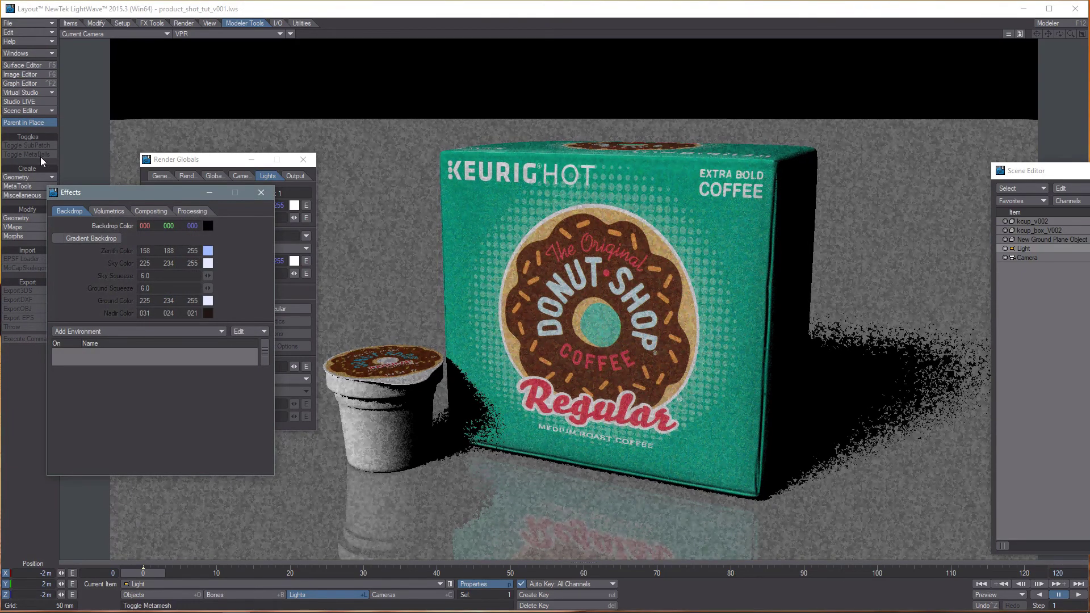
{"action": "left_click_drag", "start_coordinate": [111, 193], "coordinate": [157, 180]}
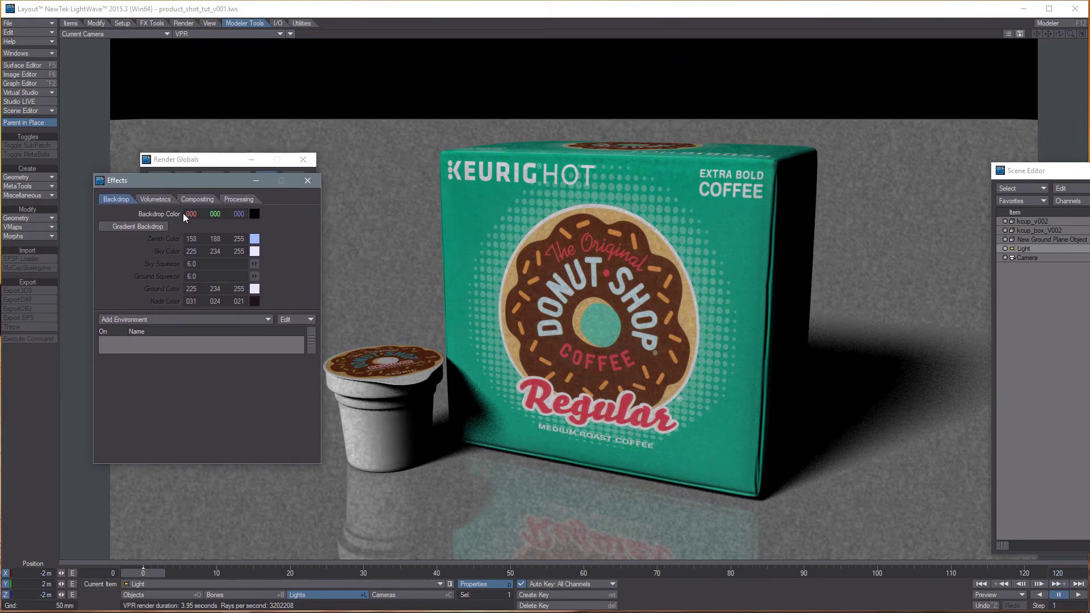
{"action": "right_click", "coordinate": [239, 213]}
{"action": "mouse_move", "coordinate": [237, 213]}
{"action": "left_mouse_down"}
{"action": "mouse_move", "coordinate": [328, 214]}
{"action": "mouse_move", "coordinate": [235, 213]}
{"action": "left_mouse_up"}
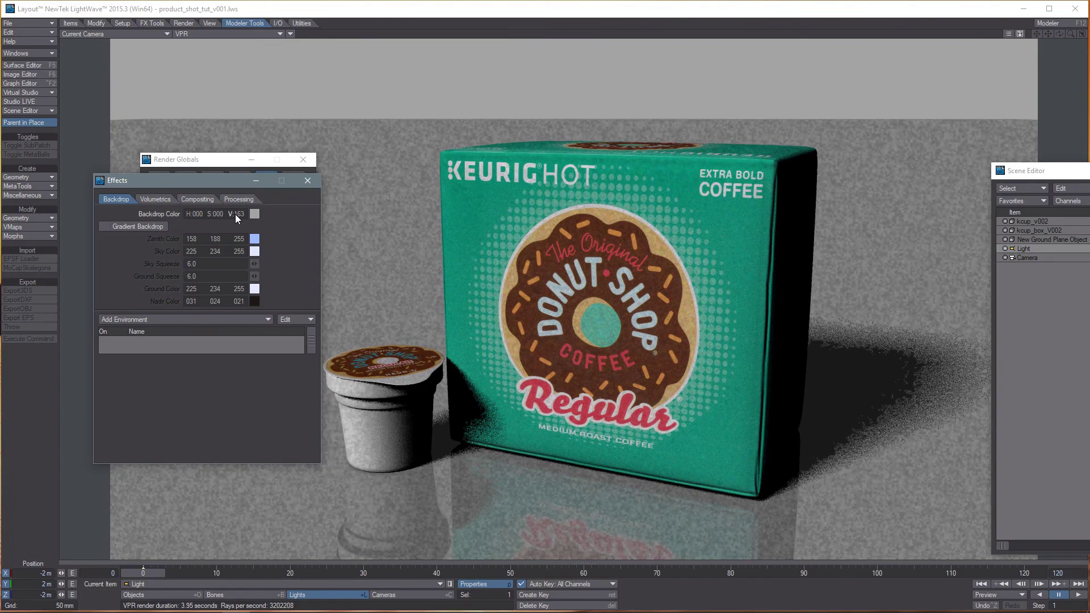
{"action": "left_click", "coordinate": [312, 181]}
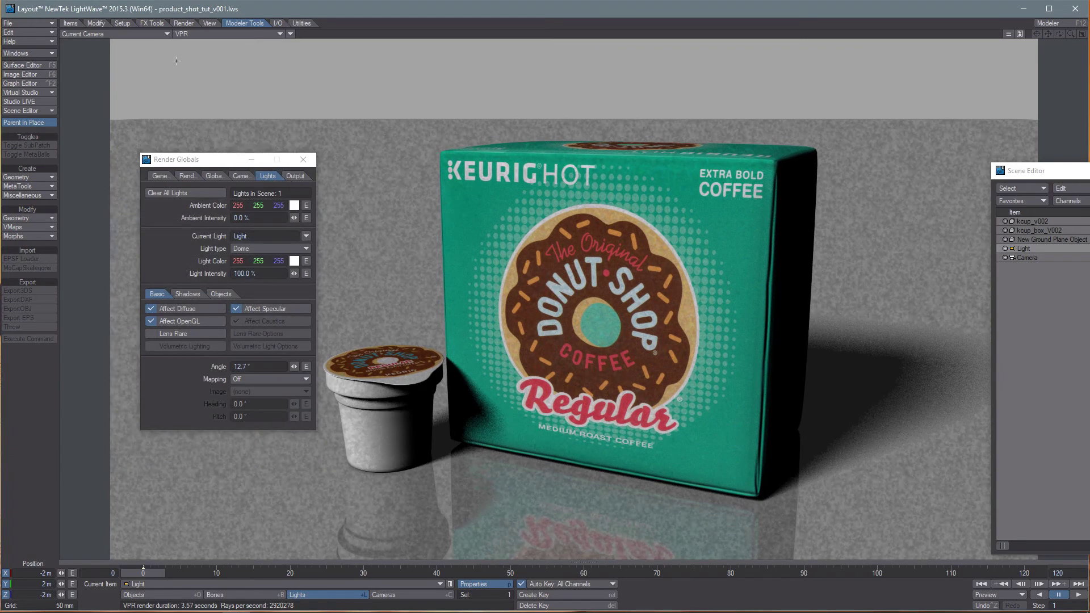
Enable Monte Carlo radiosity in the scene's Global Illumination settings
{"action": "left_click", "coordinate": [184, 23]}
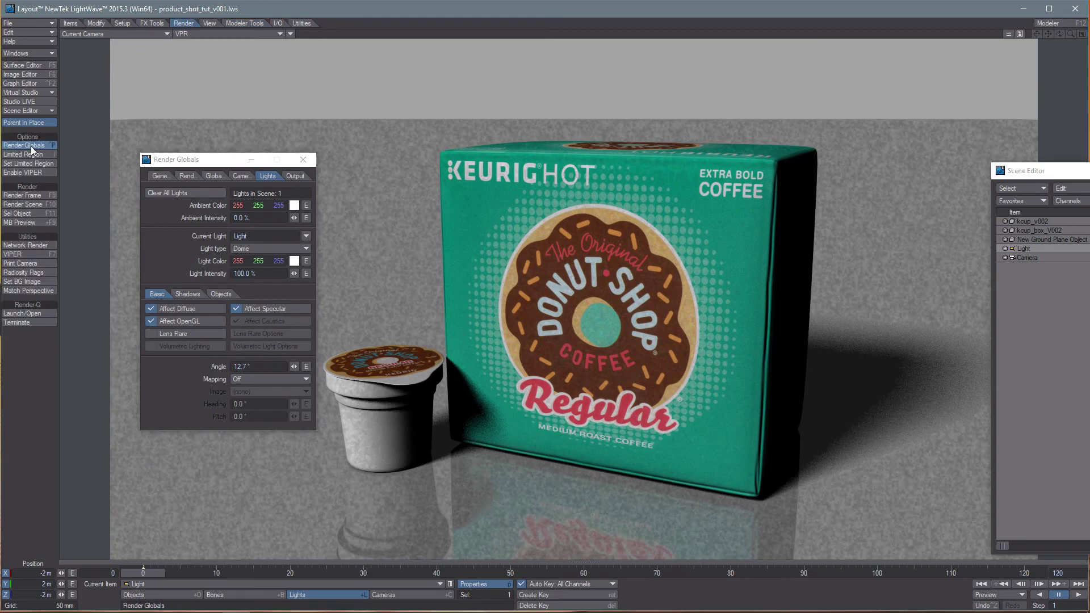
{"action": "left_click_drag", "start_coordinate": [216, 161], "coordinate": [221, 161]}
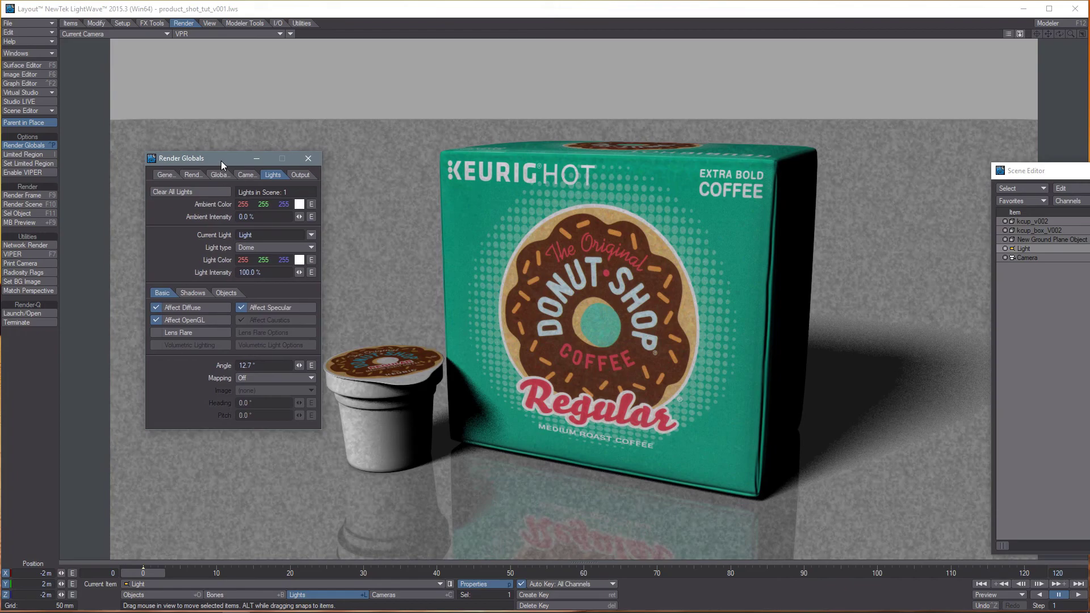
{"action": "left_click", "coordinate": [219, 175]}
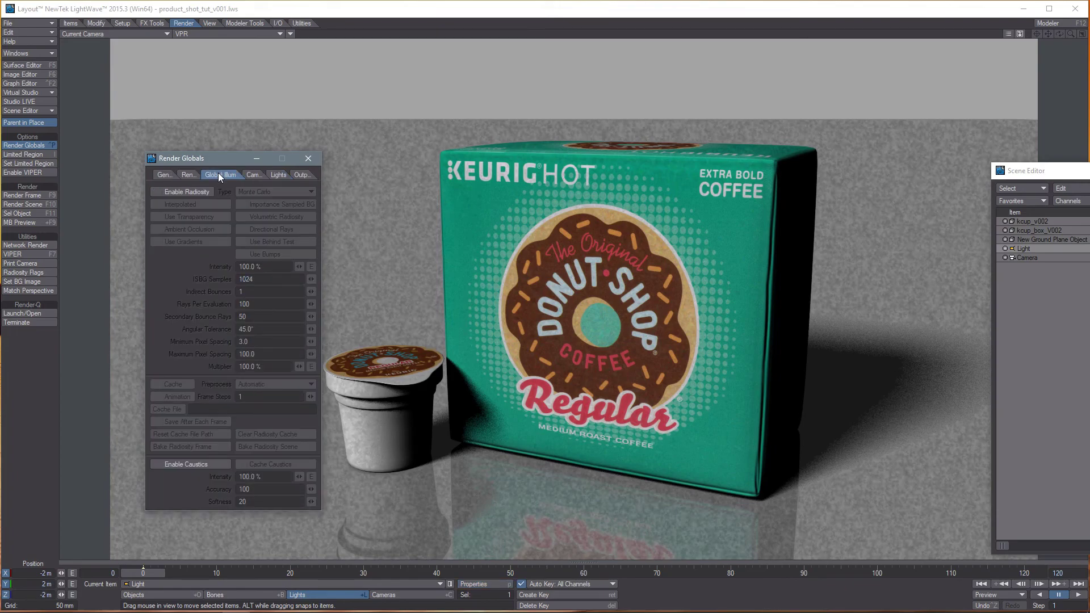
{"action": "left_click", "coordinate": [186, 192]}
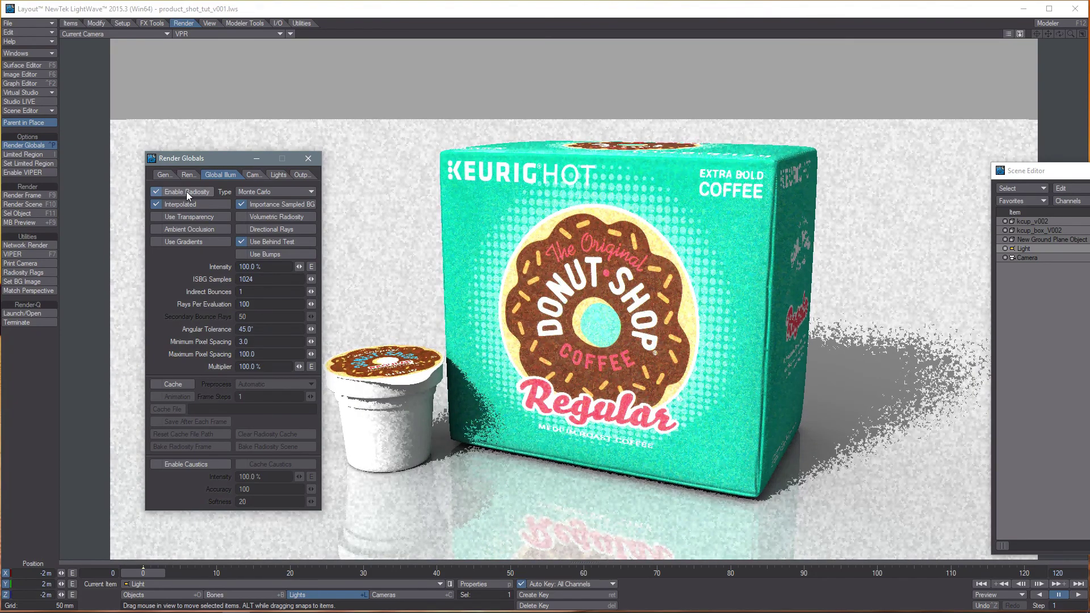
{"action": "left_click_drag", "start_coordinate": [217, 162], "coordinate": [190, 155]}
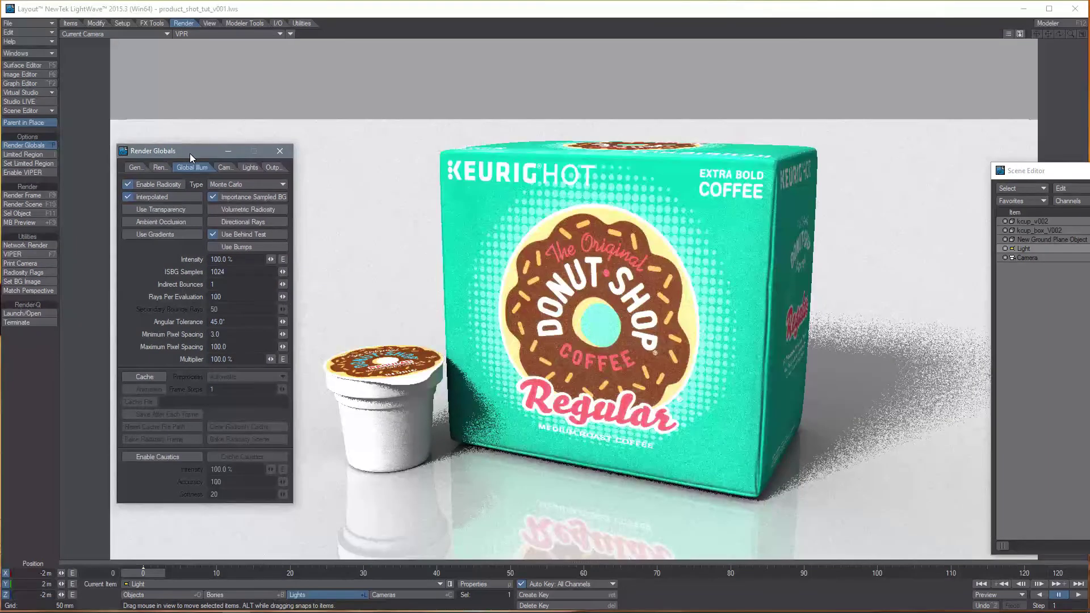
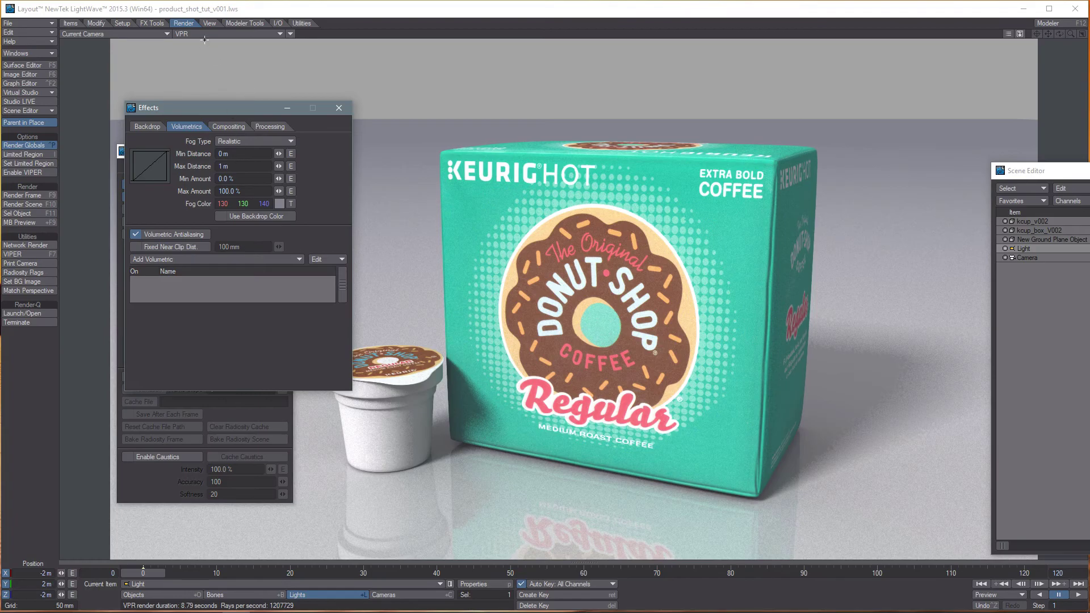
Show the scene from the Top in Front Face Wireframe, with the Camera selected and framed with the products
{"action": "left_click", "coordinate": [197, 36]}
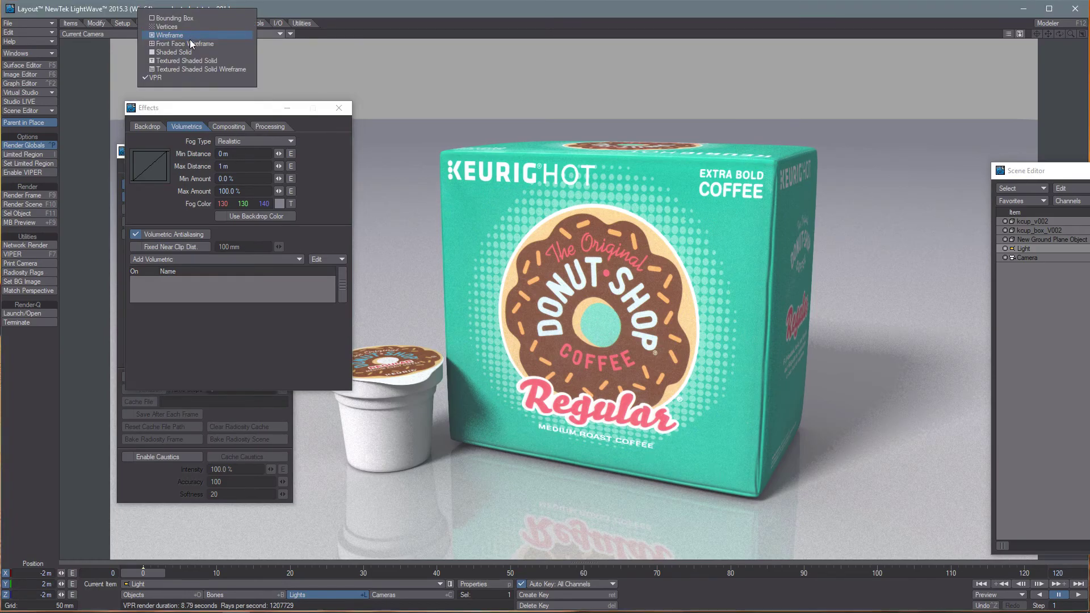
{"action": "left_click", "coordinate": [190, 44]}
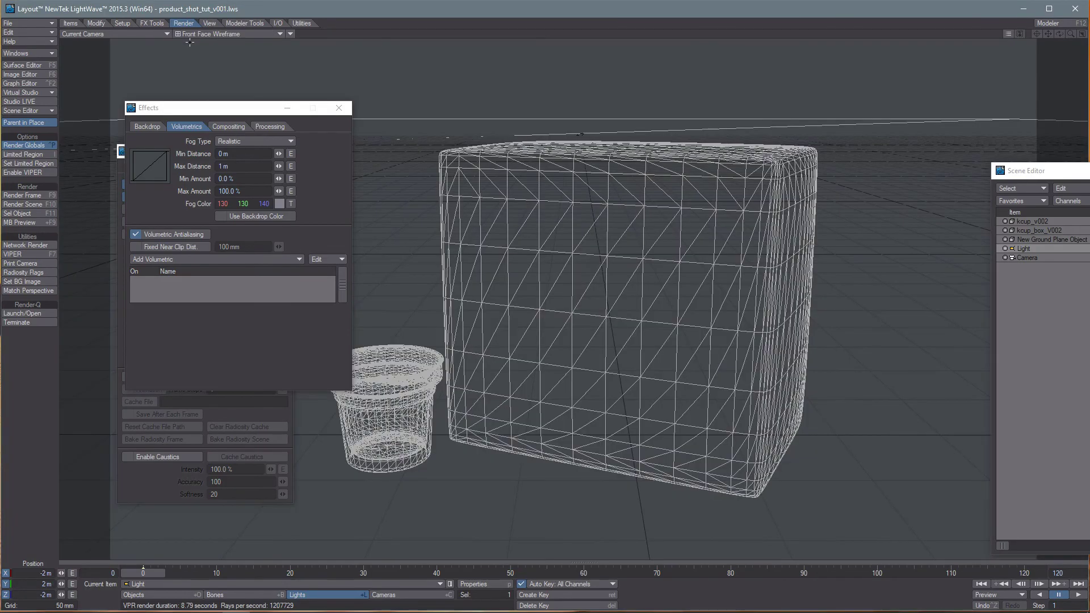
{"action": "left_click", "coordinate": [134, 35]}
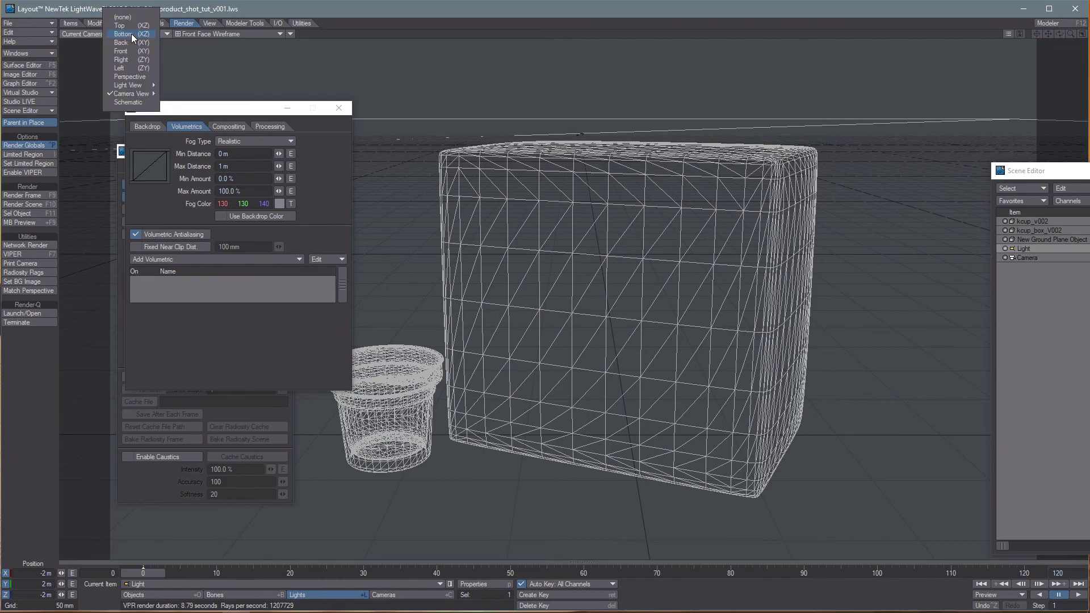
{"action": "left_click", "coordinate": [132, 26]}
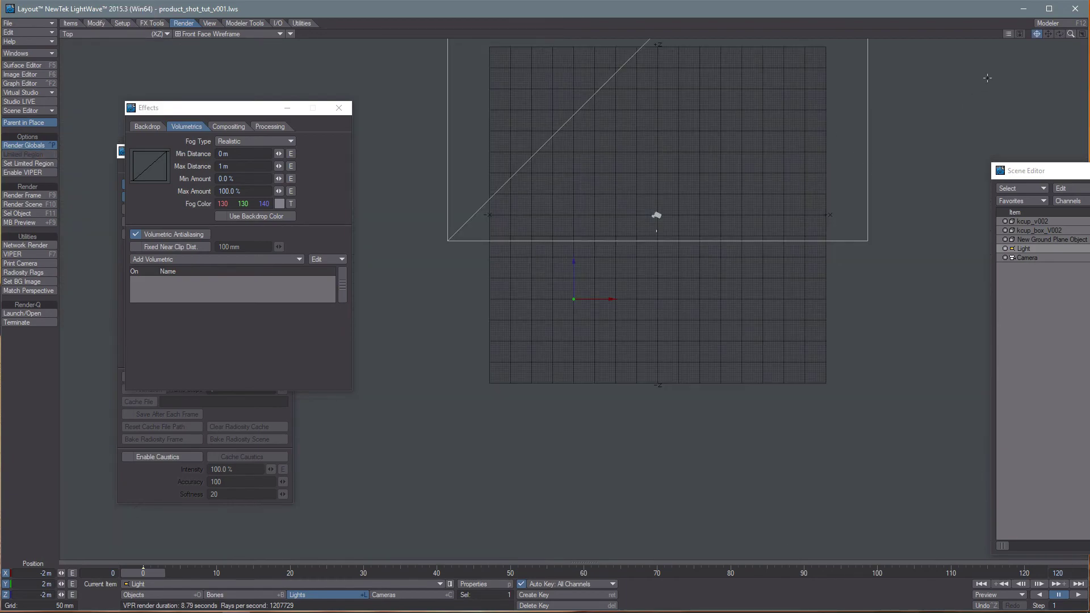
{"action": "left_click_drag", "start_coordinate": [1070, 34], "coordinate": [1078, 42]}
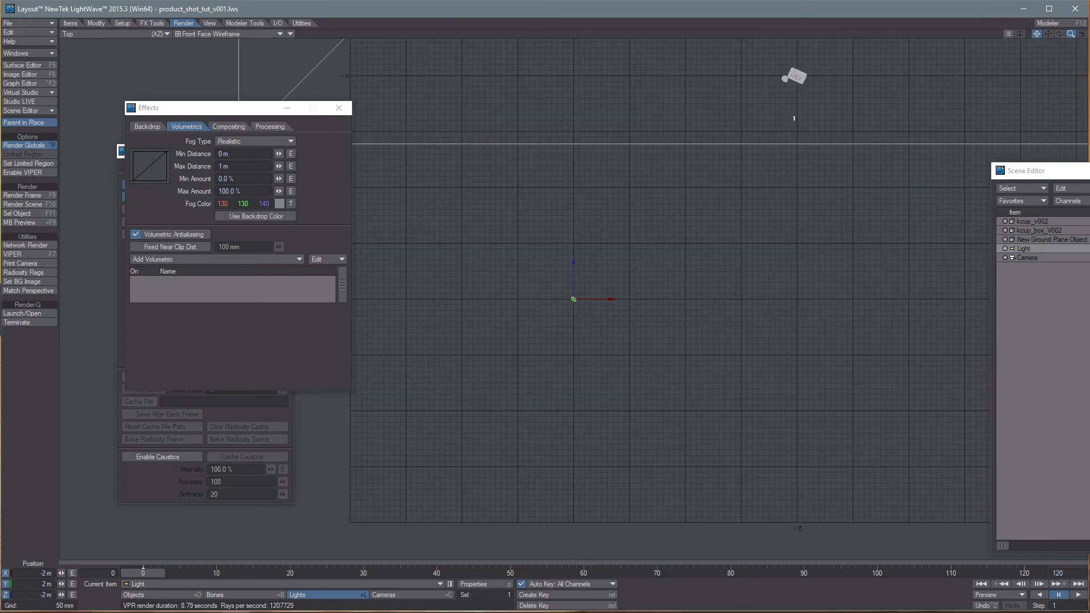
{"action": "left_click", "coordinate": [1042, 261]}
{"action": "key", "text": "y"}
{"action": "left_click_drag", "start_coordinate": [1071, 34], "coordinate": [1052, 107]}
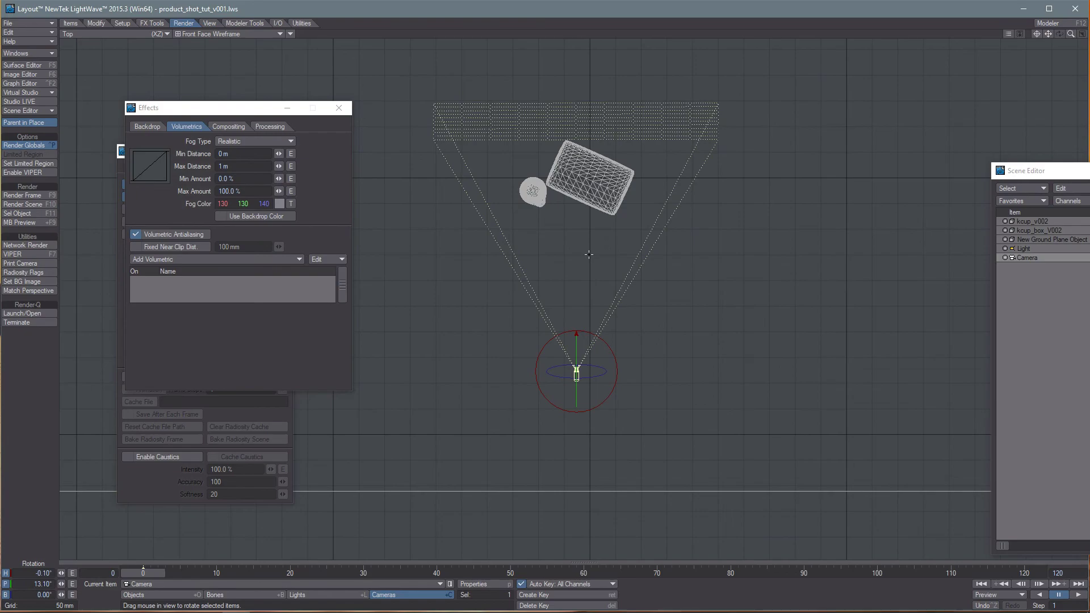
Set the Realistic fog's minimum distance to 354 mm, judging it against the distance between the camera and the products
{"action": "scroll", "coordinate": [589, 255], "scroll_direction": "down", "scroll_amount": 2}
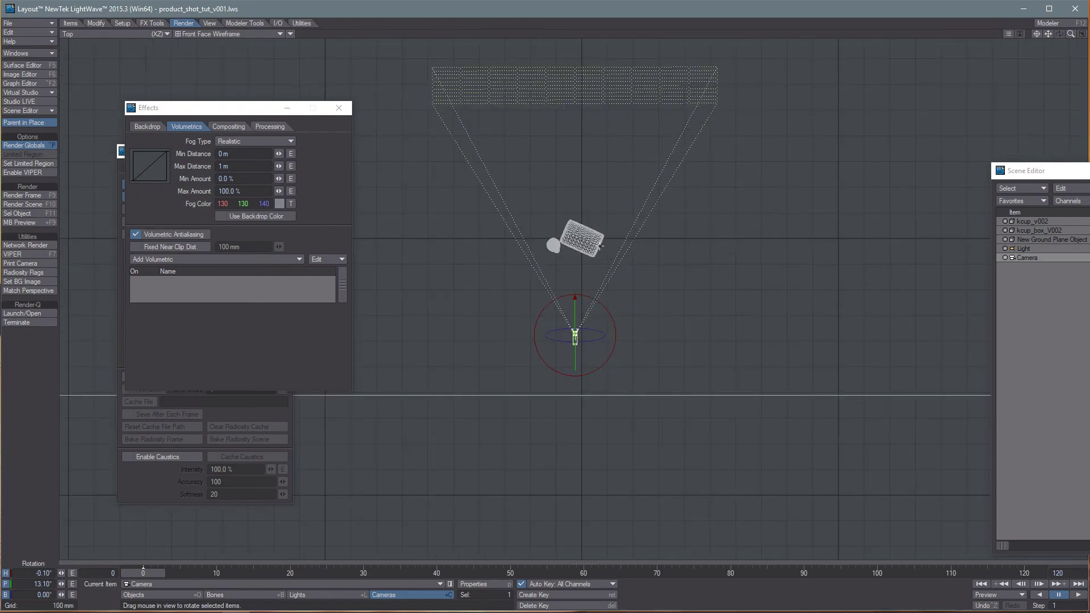
{"action": "scroll", "coordinate": [600, 245], "scroll_direction": "down", "scroll_amount": 2}
{"action": "scroll", "coordinate": [600, 246], "scroll_direction": "down", "scroll_amount": 3}
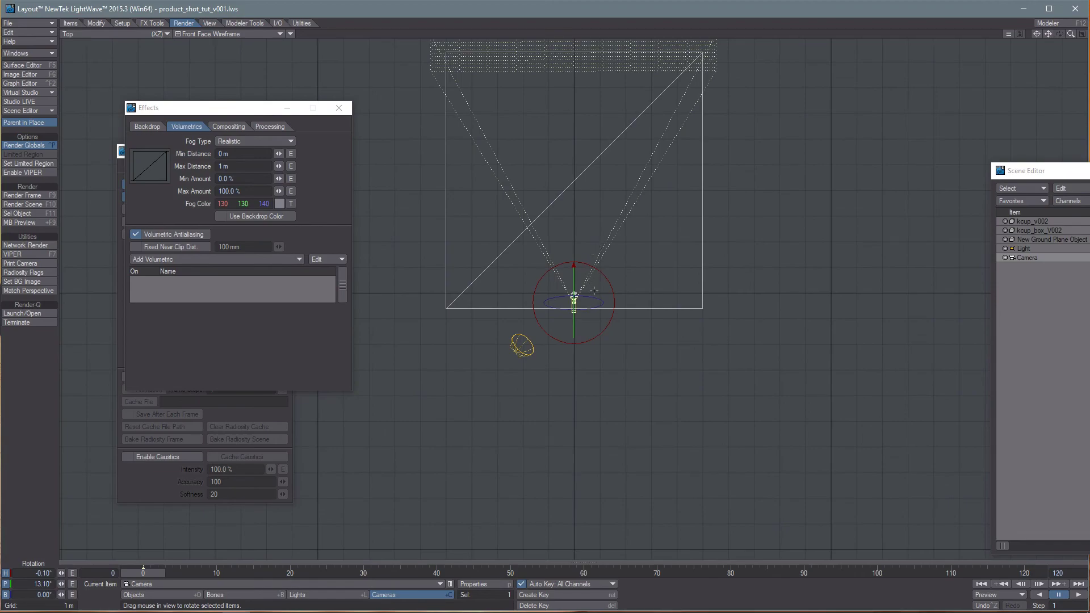
{"action": "left_click_drag", "start_coordinate": [1071, 34], "coordinate": [1079, 47]}
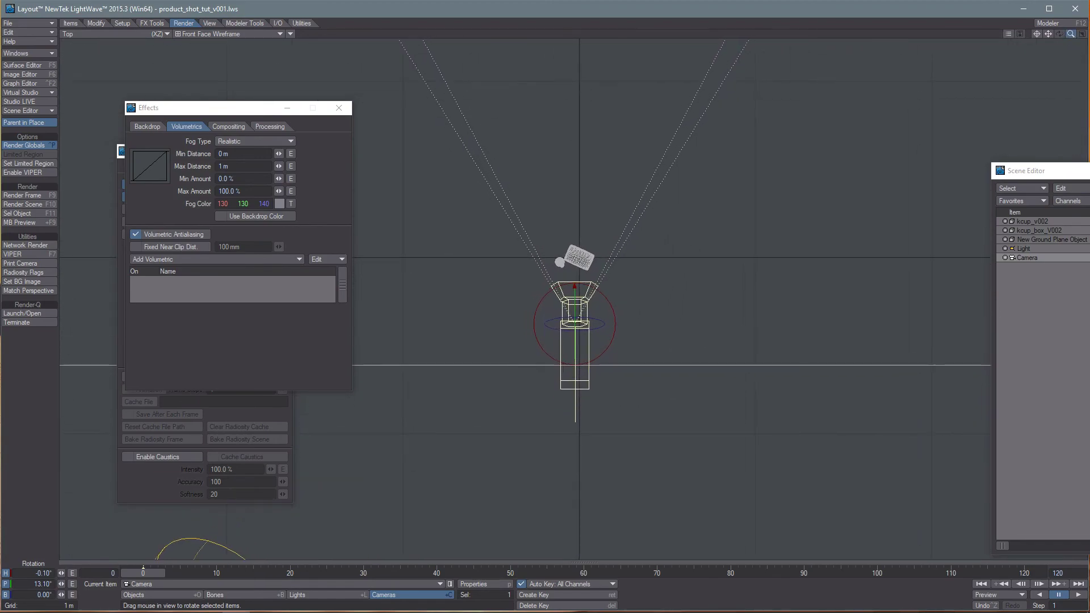
{"action": "scroll", "coordinate": [585, 318], "scroll_direction": "up", "scroll_amount": 1}
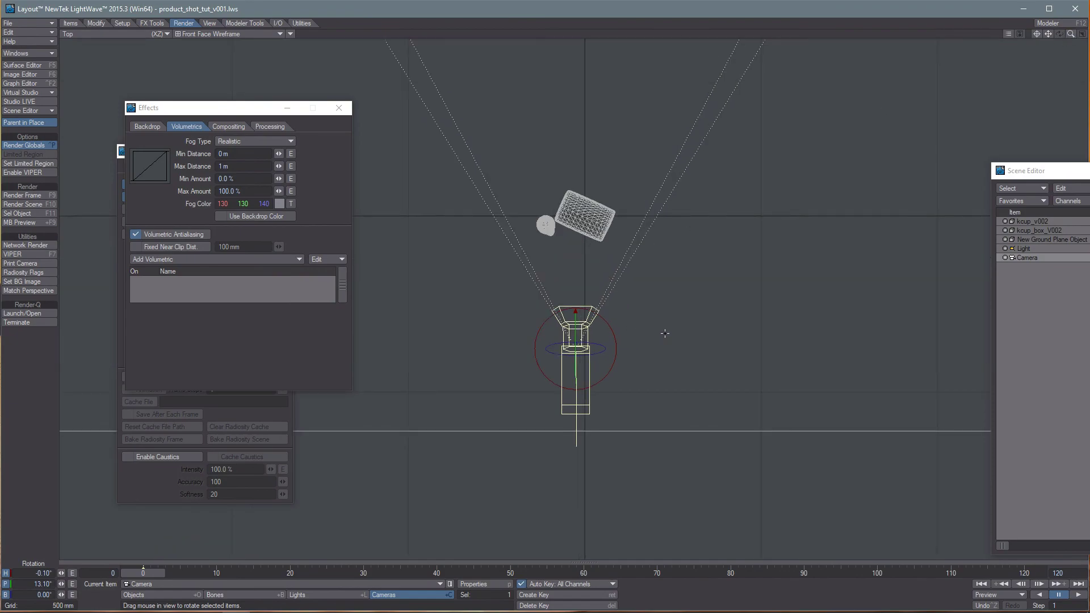
{"action": "scroll", "coordinate": [665, 333], "scroll_direction": "up", "scroll_amount": 2}
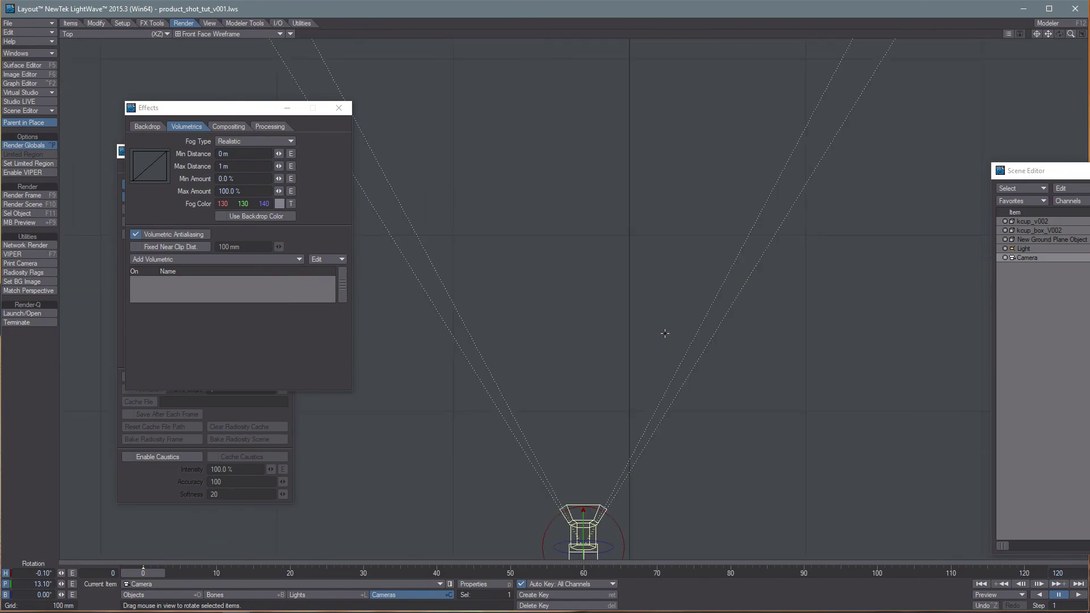
{"action": "mouse_move", "coordinate": [1070, 33]}
{"action": "left_mouse_down"}
{"action": "mouse_move", "coordinate": [1063, 54]}
{"action": "mouse_move", "coordinate": [1073, 36]}
{"action": "left_mouse_up"}
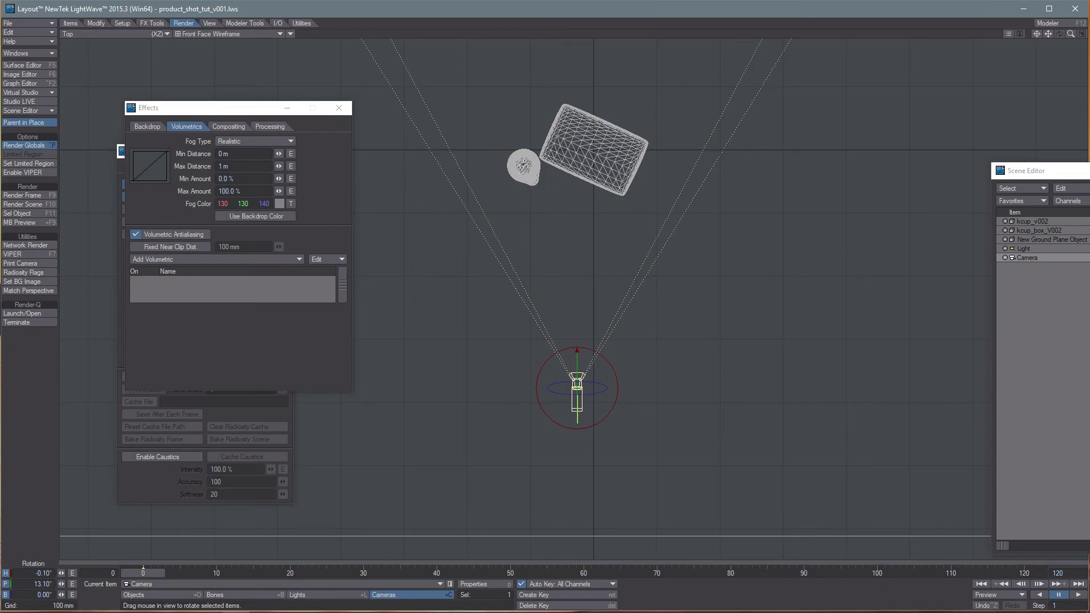
{"action": "mouse_move", "coordinate": [1071, 33]}
{"action": "left_mouse_down"}
{"action": "mouse_move", "coordinate": [1051, 35]}
{"action": "mouse_move", "coordinate": [1059, 34]}
{"action": "left_mouse_up"}
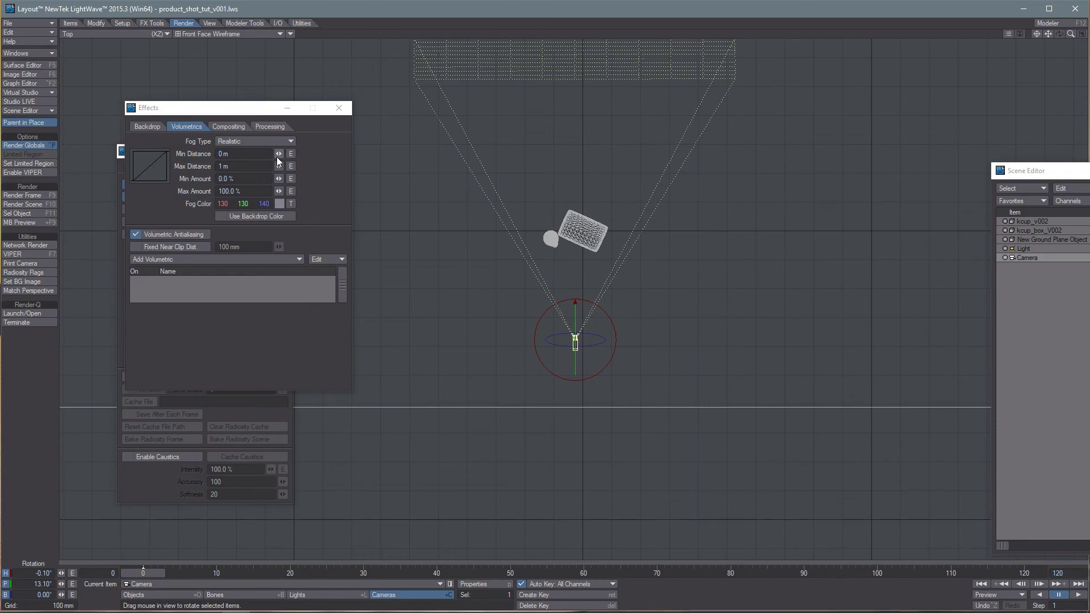
{"action": "left_click_drag", "start_coordinate": [279, 153], "coordinate": [303, 153]}
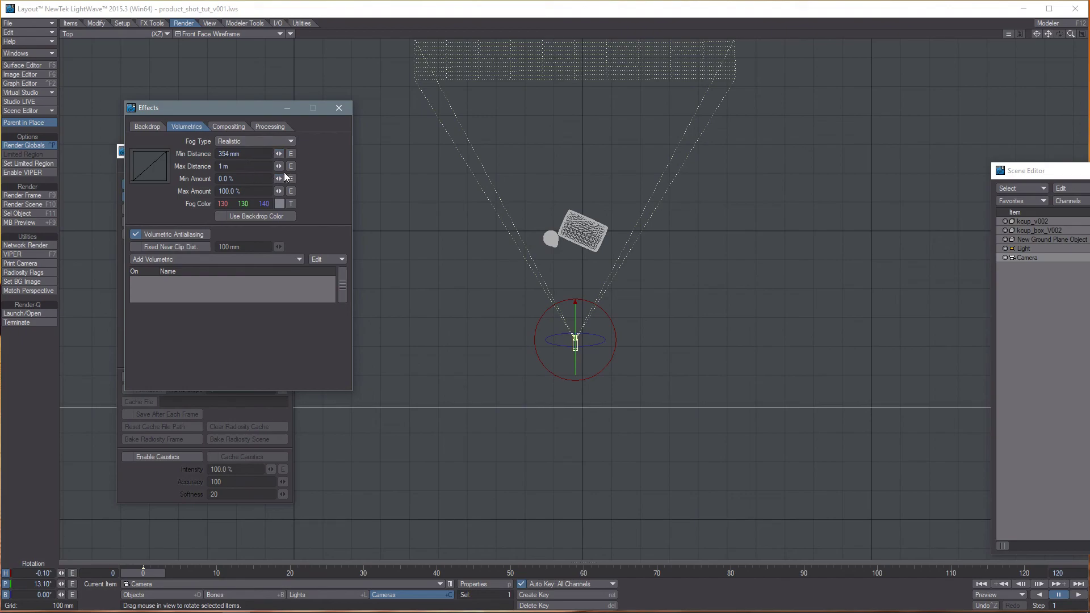
Set the fog's maximum distance to 9.74 m, judging it against the far edge of the ground plane
{"action": "left_click_drag", "start_coordinate": [1071, 33], "coordinate": [515, 351]}
{"action": "key", "text": "comma"}
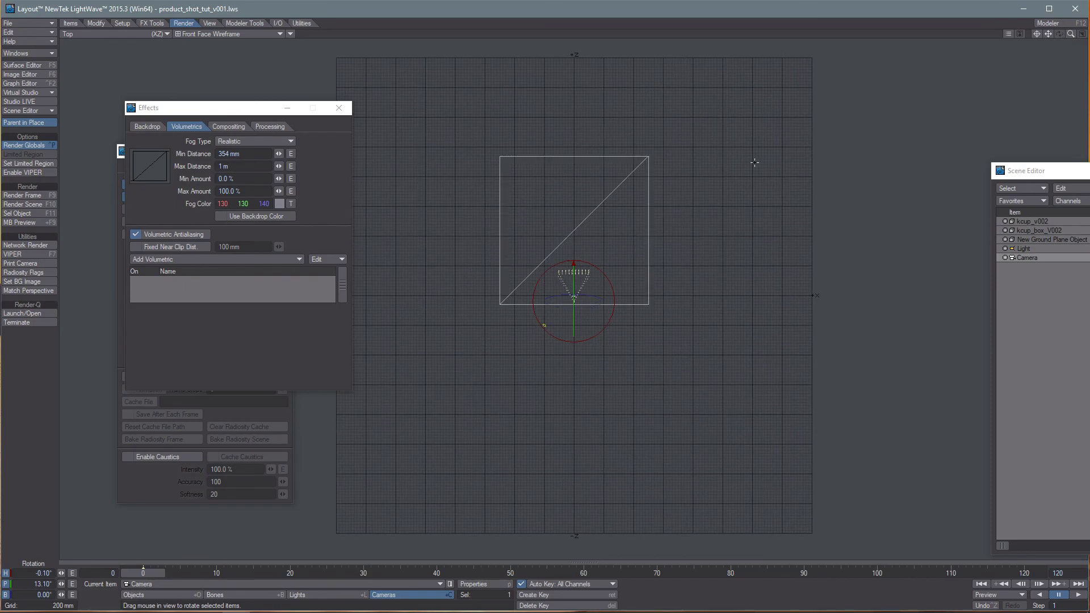
{"action": "key", "text": "comma"}
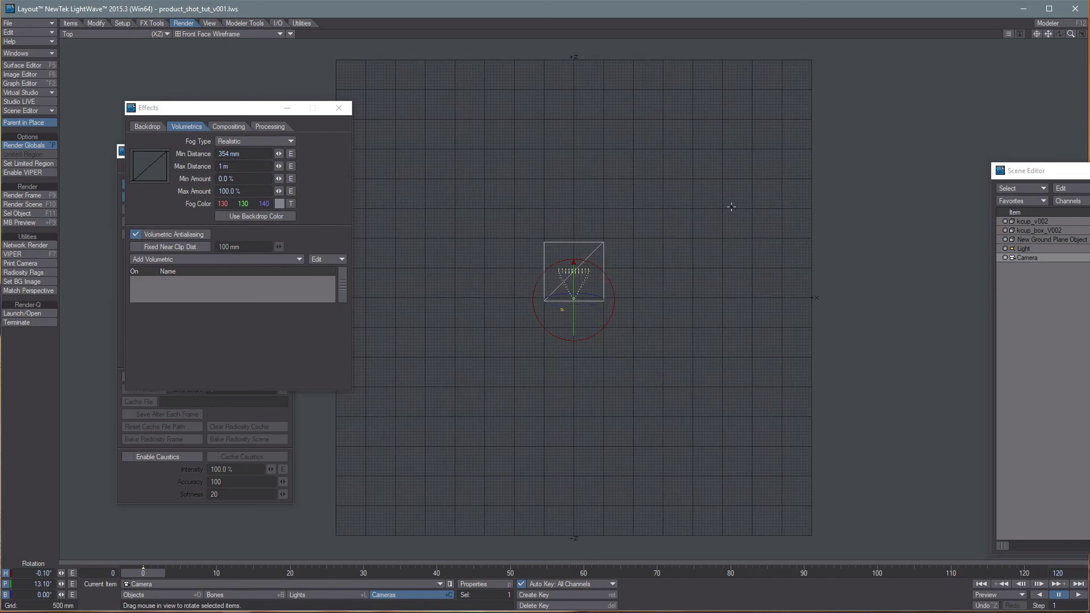
{"action": "left_click_drag", "start_coordinate": [1071, 34], "coordinate": [1071, 36]}
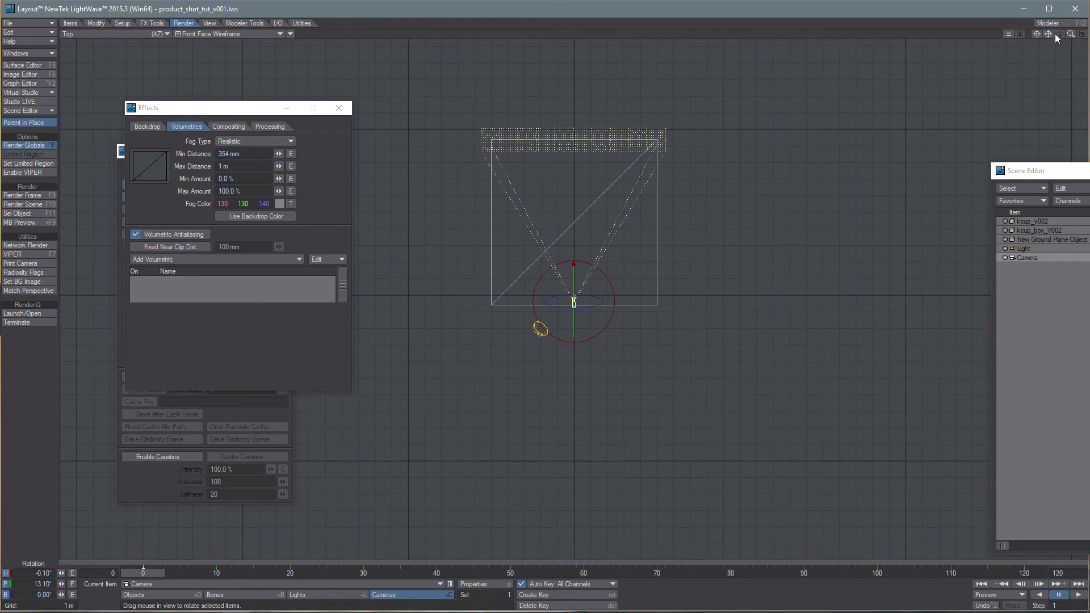
{"action": "left_click_drag", "start_coordinate": [1071, 37], "coordinate": [1049, 37]}
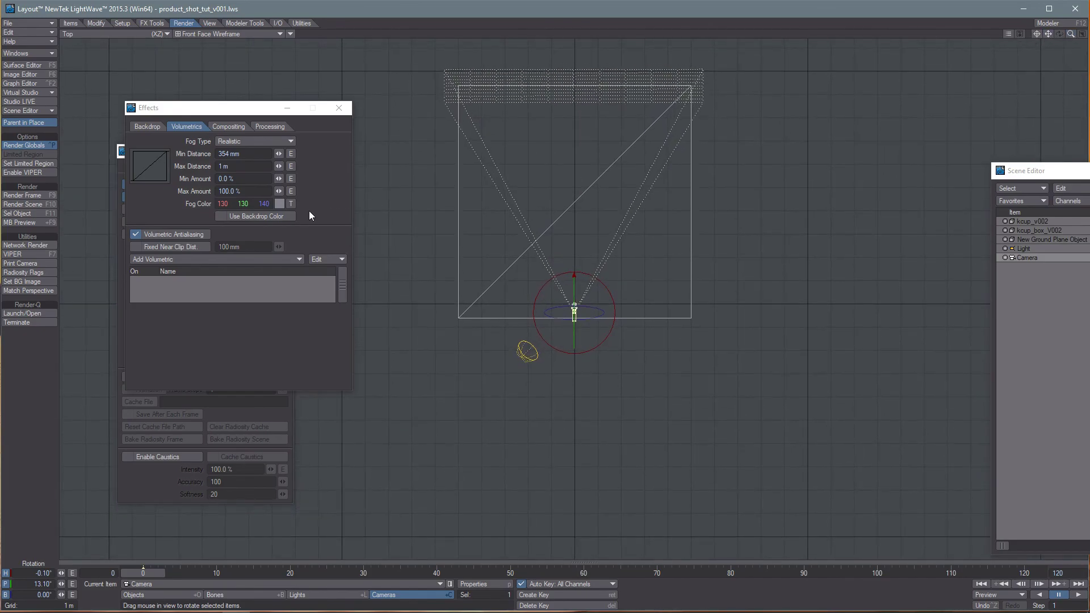
{"action": "left_click_drag", "start_coordinate": [278, 166], "coordinate": [310, 166]}
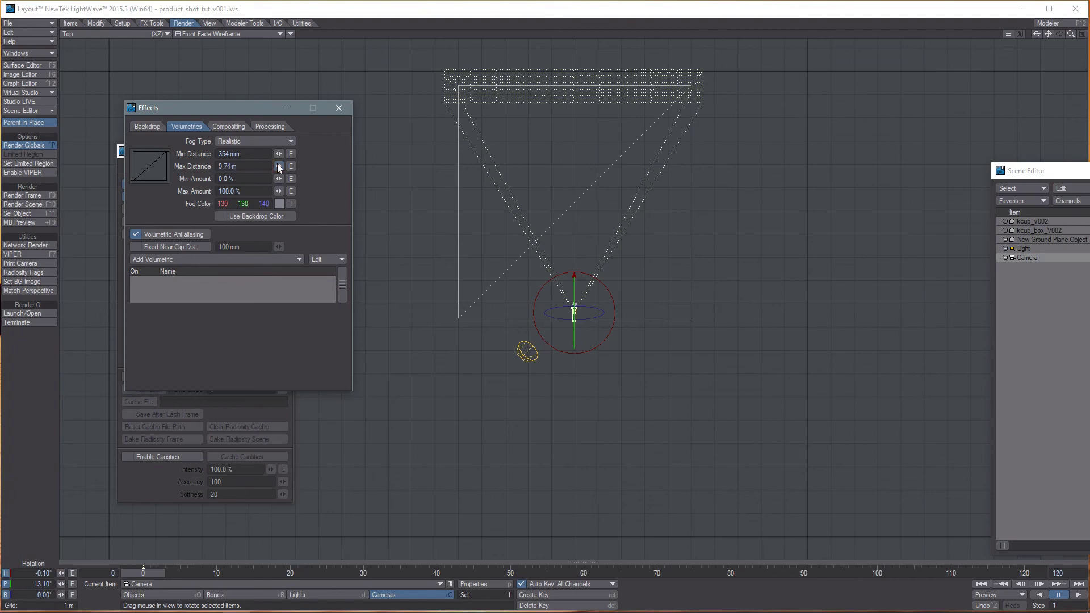
Return to the Camera View in VPR display and set the fog's maximum distance to 947 mm
{"action": "left_click", "coordinate": [87, 33]}
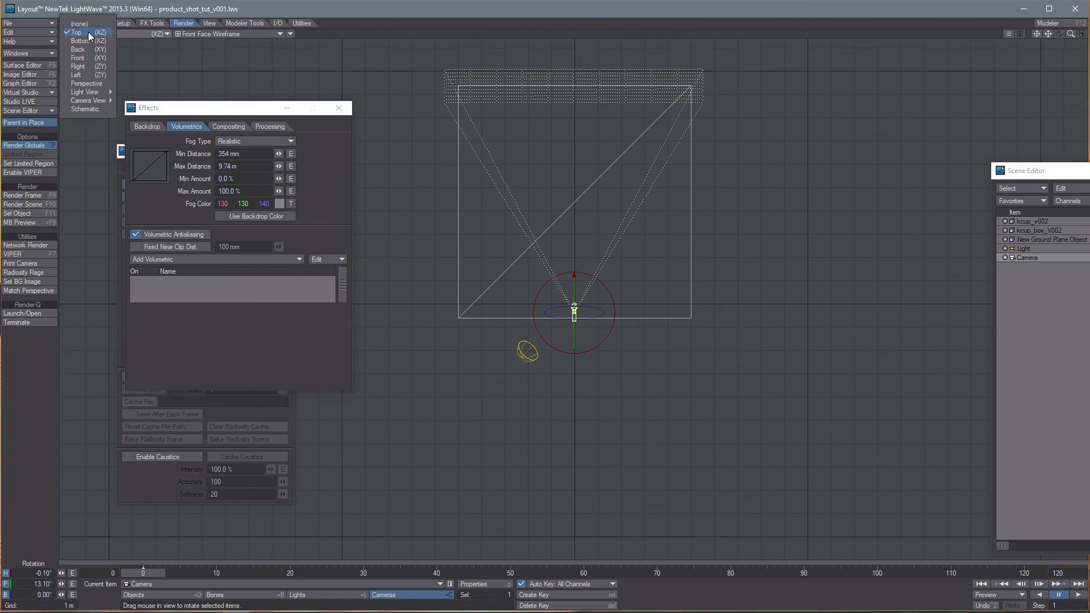
{"action": "left_click", "coordinate": [94, 101]}
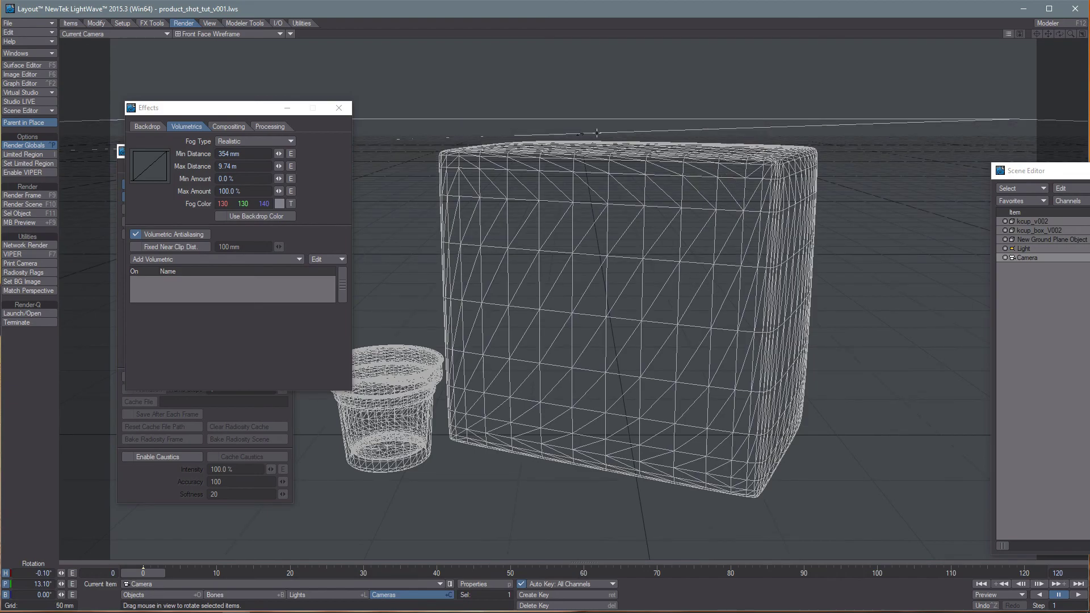
{"action": "left_click", "coordinate": [185, 37]}
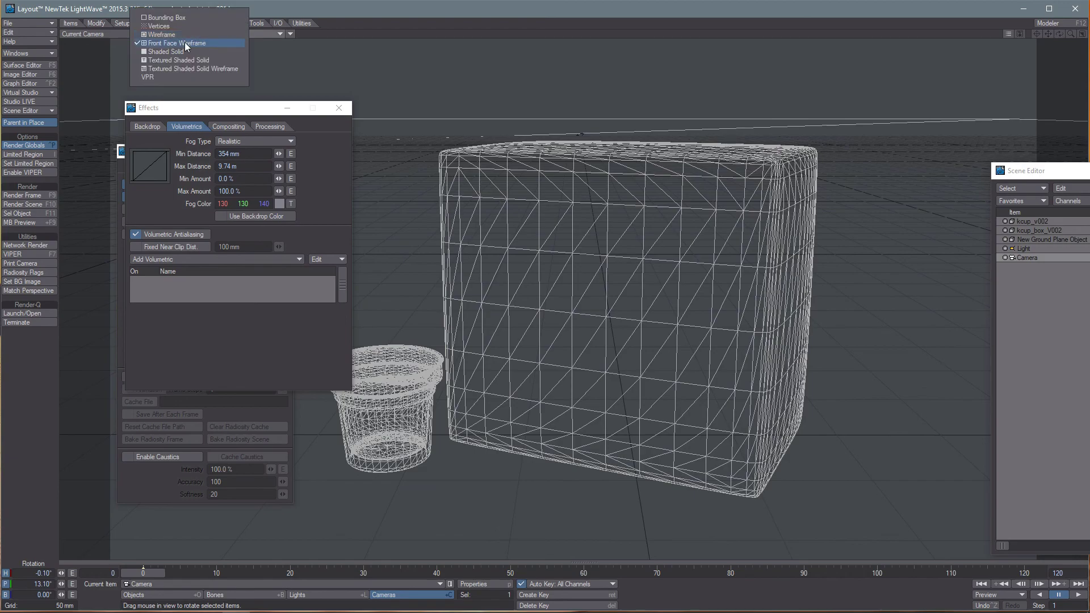
{"action": "left_click", "coordinate": [166, 78]}
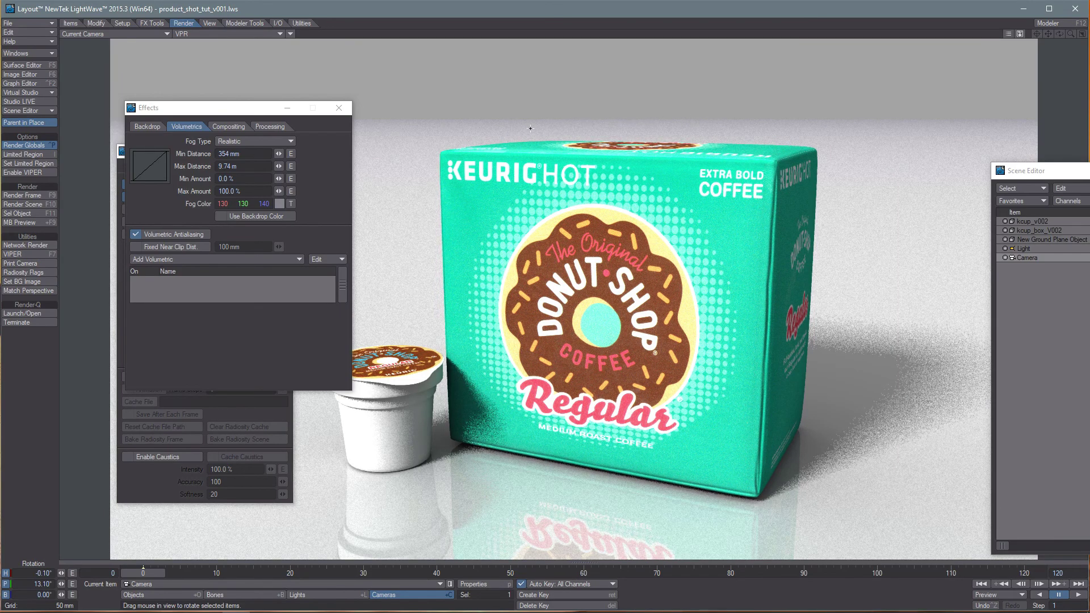
{"action": "left_click_drag", "start_coordinate": [232, 107], "coordinate": [192, 132]}
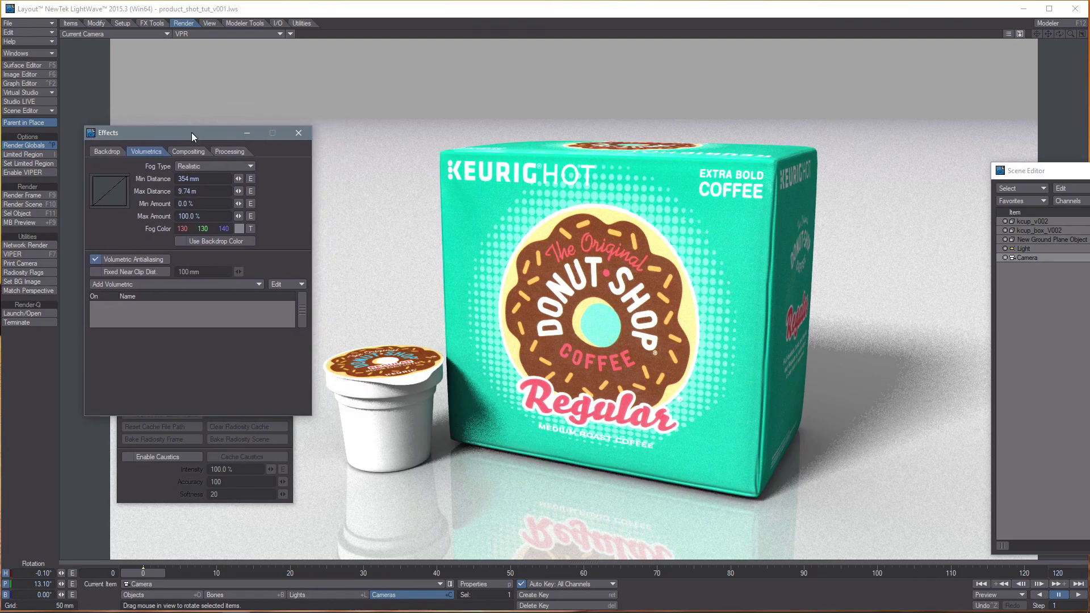
{"action": "mouse_move", "coordinate": [238, 191]}
{"action": "left_mouse_down"}
{"action": "mouse_move", "coordinate": [191, 191]}
{"action": "mouse_move", "coordinate": [252, 191]}
{"action": "left_mouse_up"}
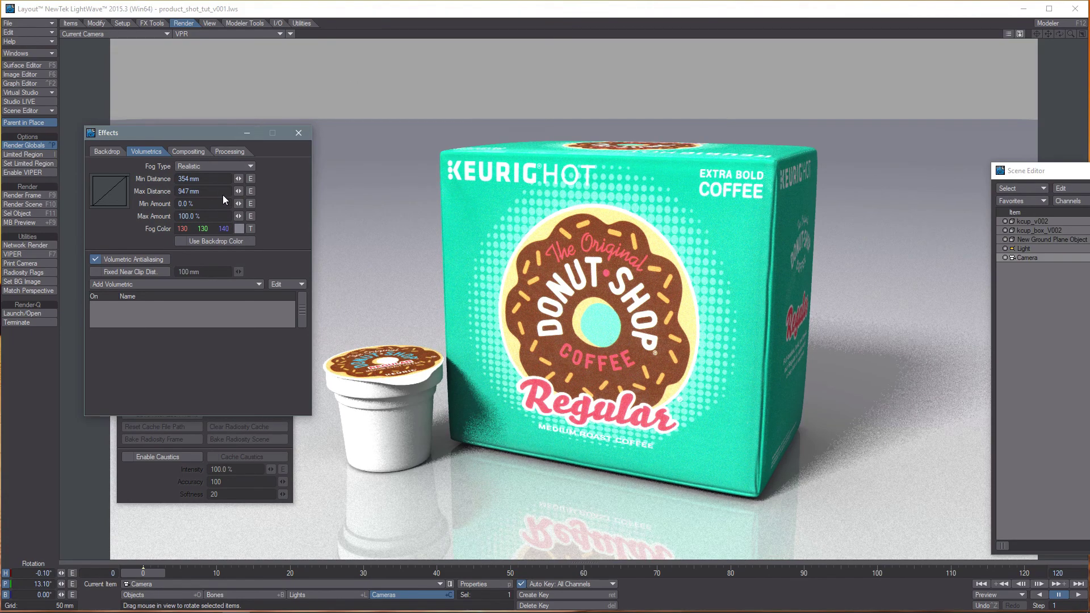
Set the fog color to the backdrop's grey, RGB 163, 163, 163, by sampling it from the screen, and close both settings windows
{"action": "left_click", "coordinate": [239, 228]}
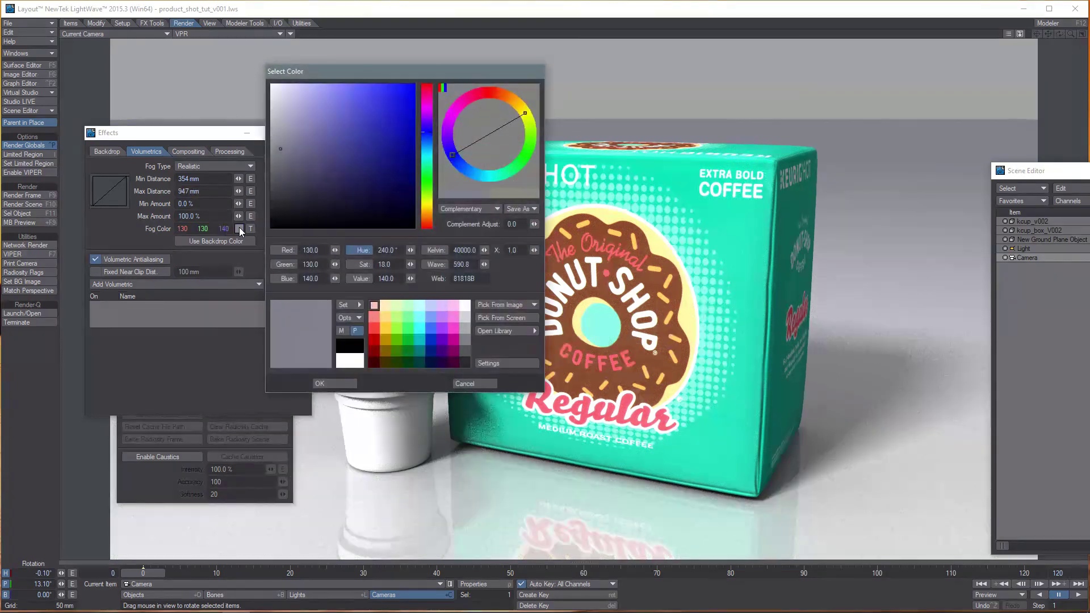
{"action": "left_click_drag", "start_coordinate": [347, 70], "coordinate": [281, 94]}
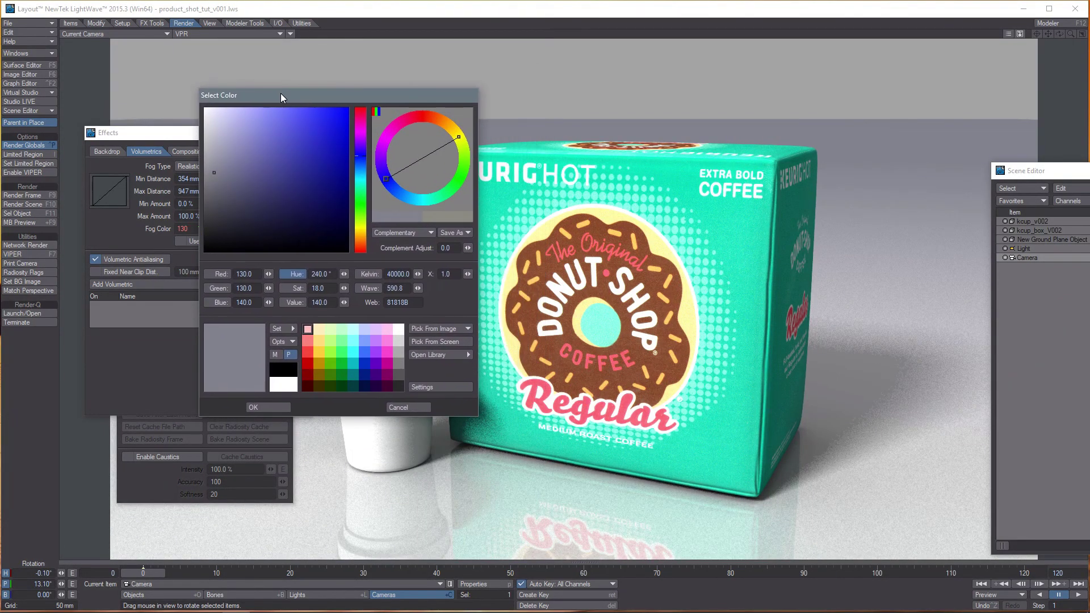
{"action": "left_click", "coordinate": [444, 341]}
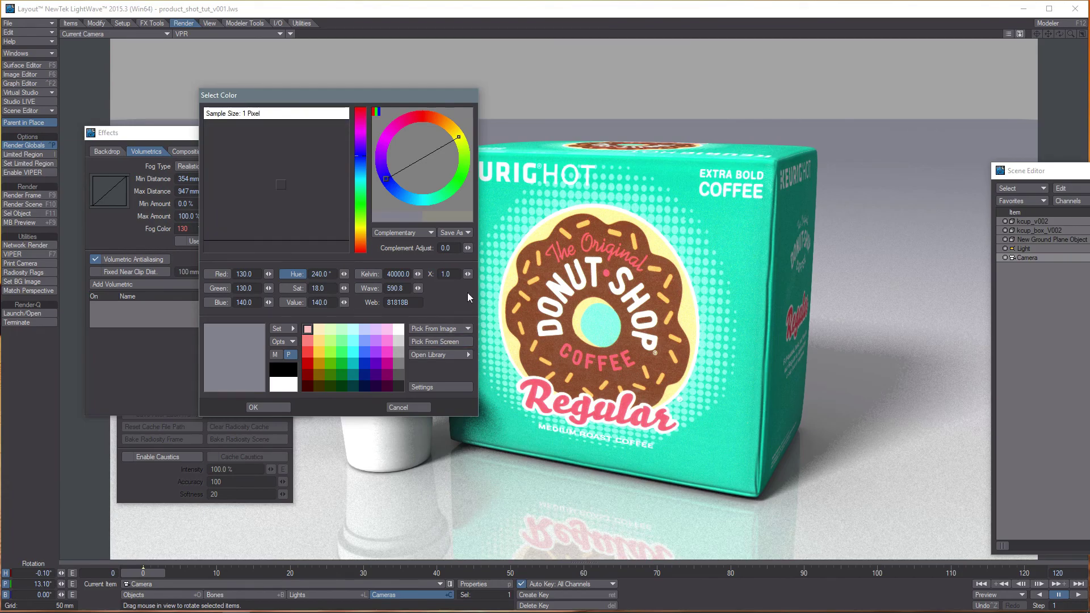
{"action": "left_click", "coordinate": [526, 74]}
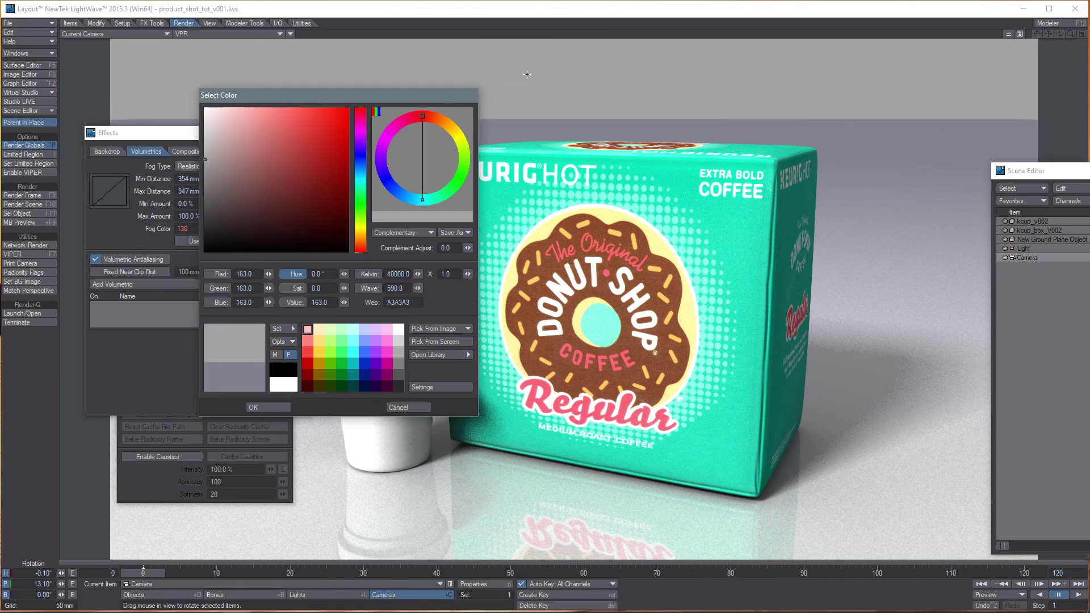
{"action": "left_click", "coordinate": [278, 407]}
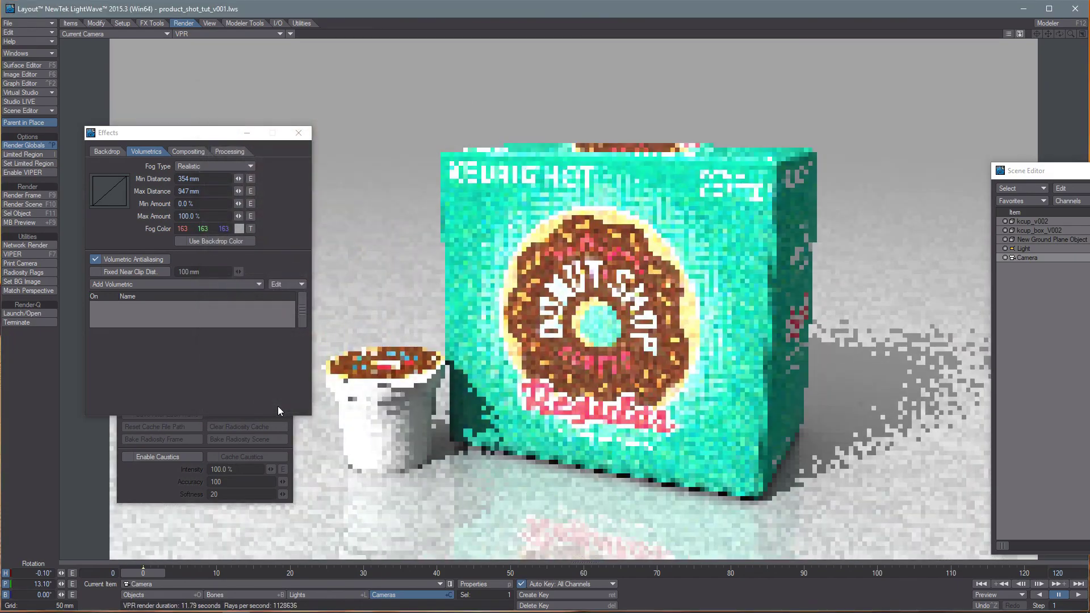
{"action": "left_click", "coordinate": [297, 134]}
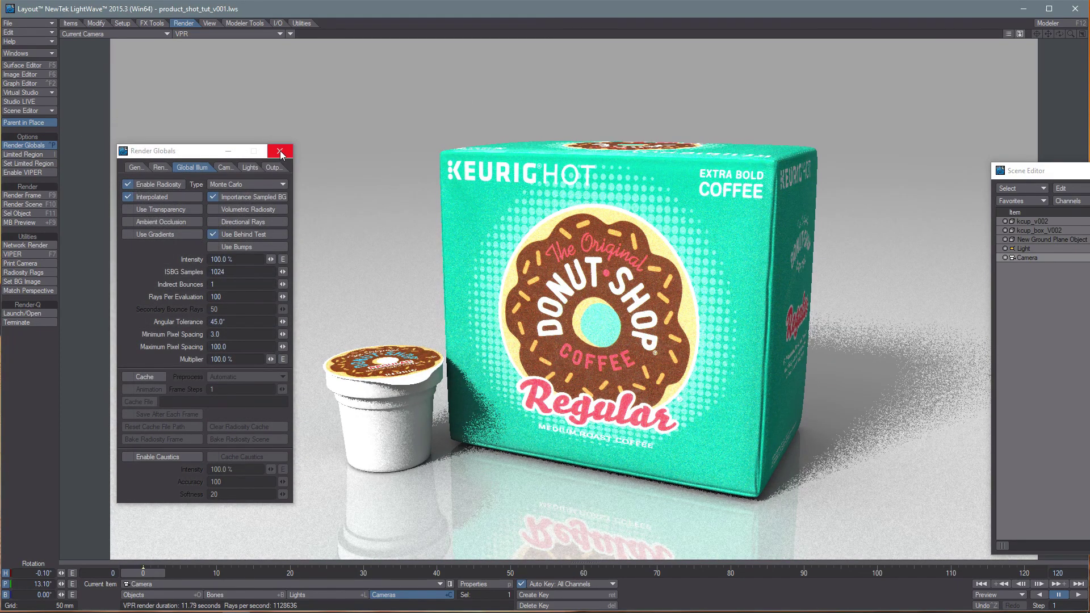
{"action": "left_click", "coordinate": [280, 151]}
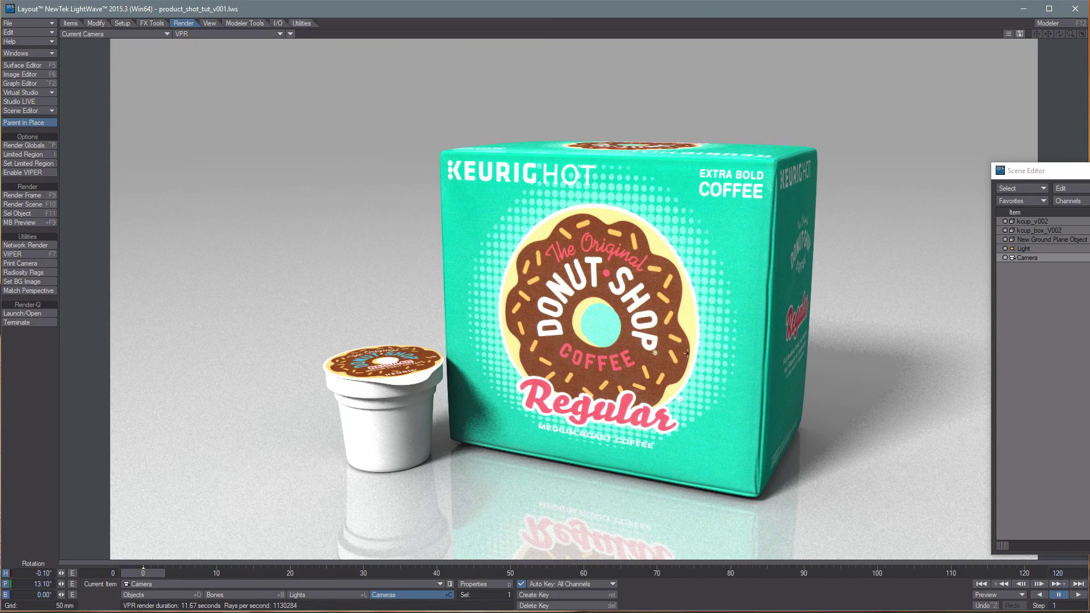
Set the dome light's intensity to 63.5%
{"action": "left_click", "coordinate": [1033, 249]}
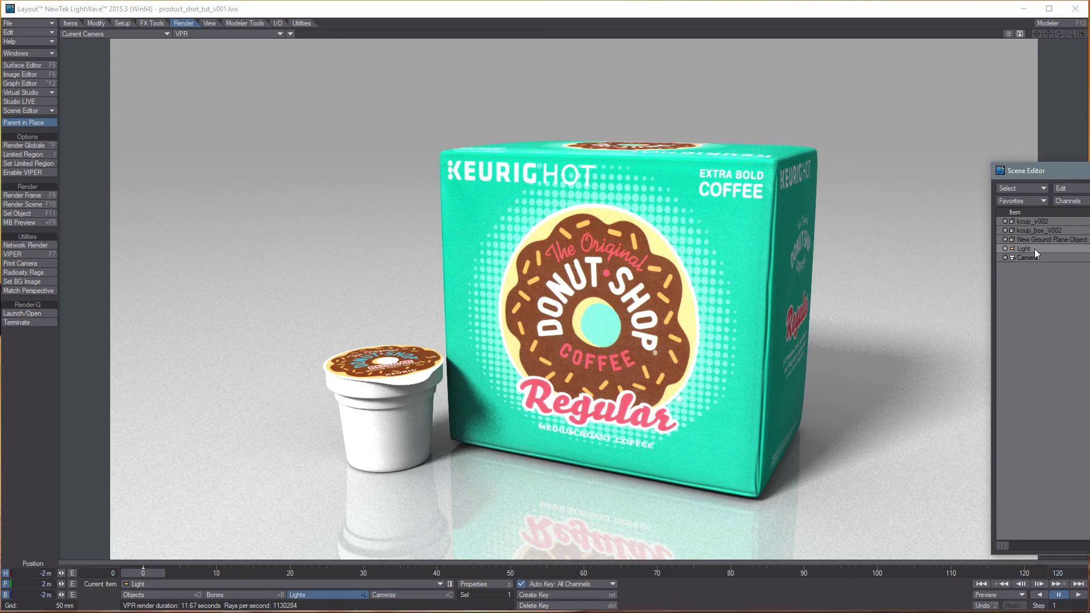
{"action": "key", "text": "ctrl+p"}
{"action": "left_click_drag", "start_coordinate": [271, 265], "coordinate": [251, 265]}
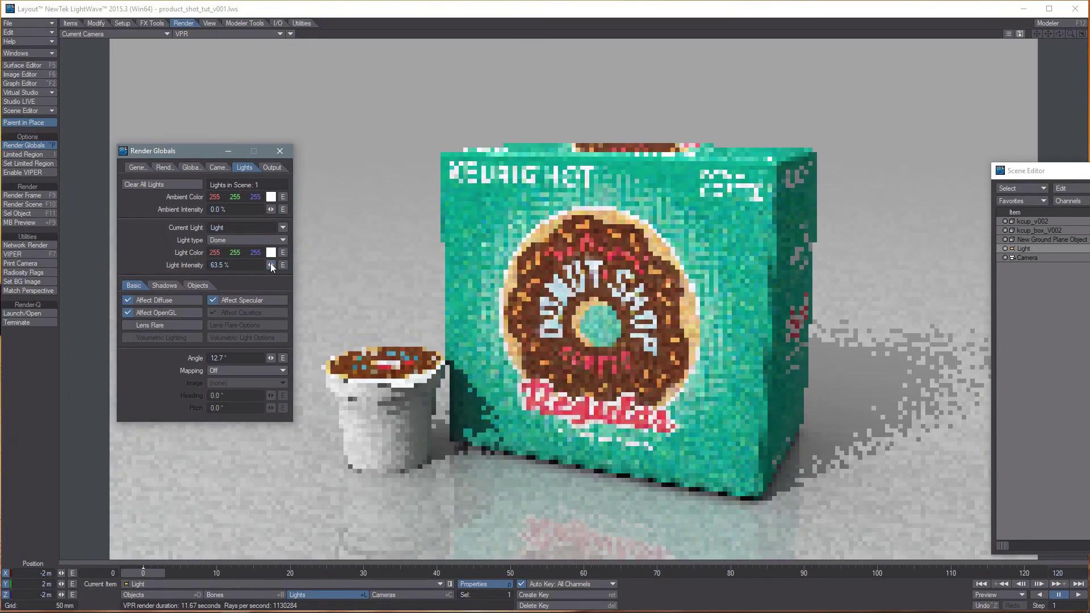
{"action": "left_click", "coordinate": [279, 151]}
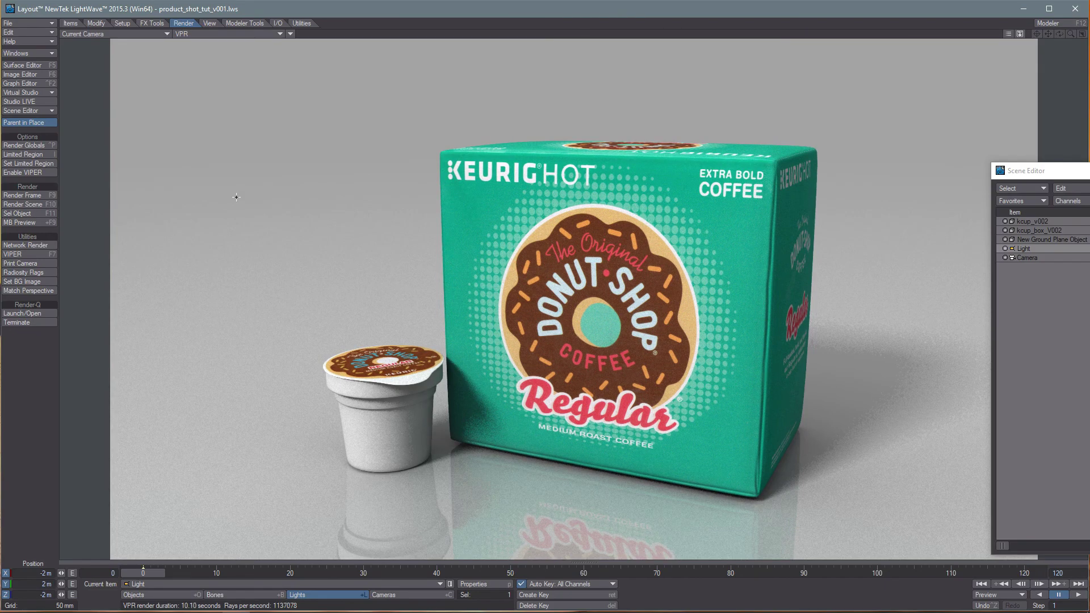
Render the current frame and move the rendered image where the whole product shot can be inspected
{"action": "key", "text": "F9"}
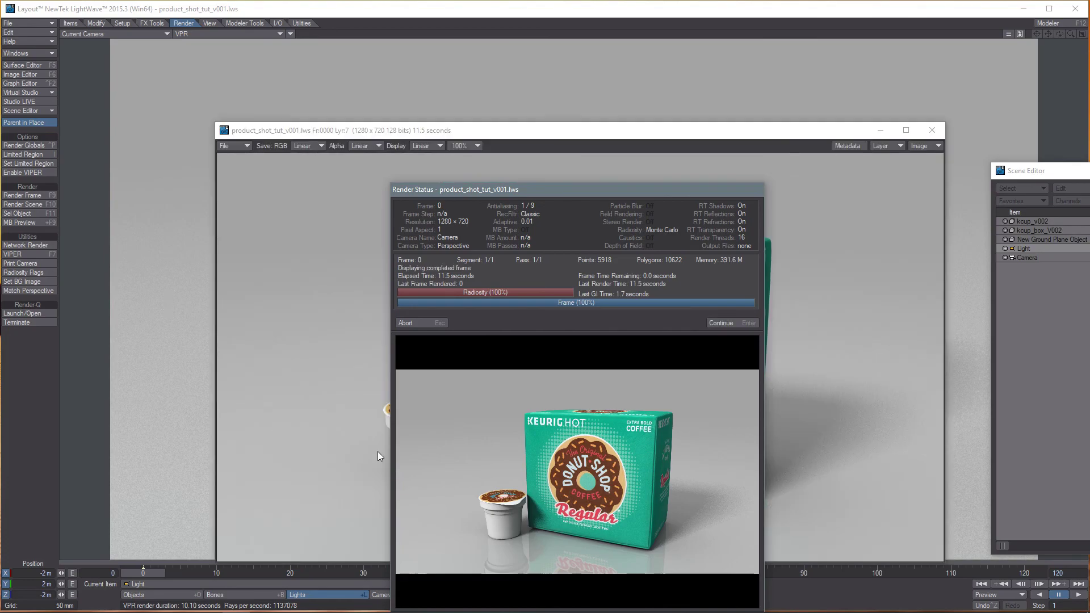
{"action": "left_click", "coordinate": [722, 323]}
{"action": "left_click_drag", "start_coordinate": [627, 132], "coordinate": [596, 87]}
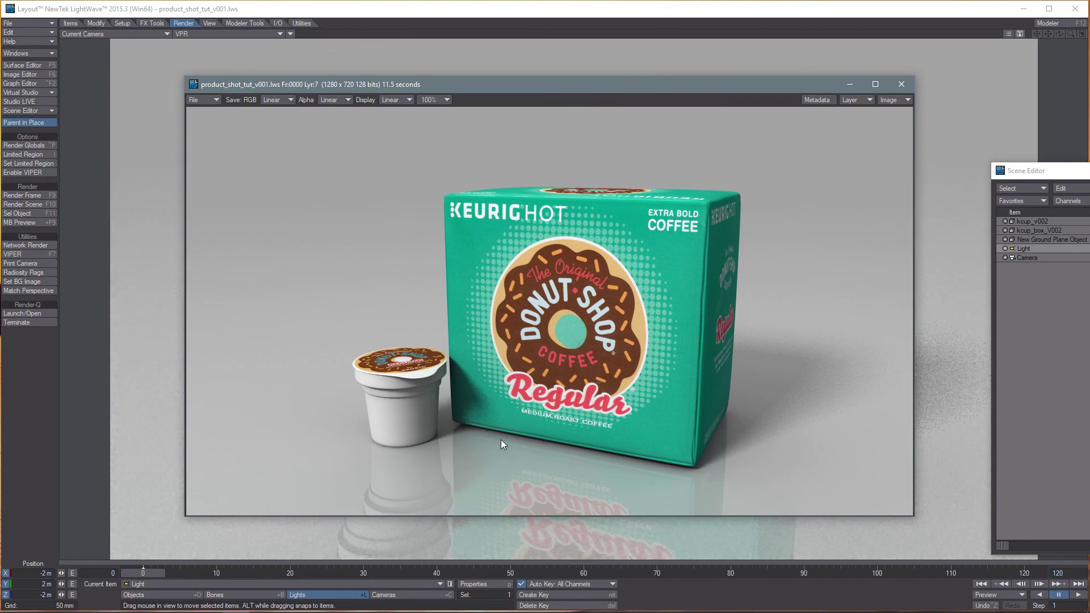
Set the Camera's minimum samples to 15 and maximum samples to 30, with Mitchell (Sharp) as the reconstruction filter
{"action": "left_click", "coordinate": [1043, 257]}
{"action": "key", "text": "ctrl+p"}
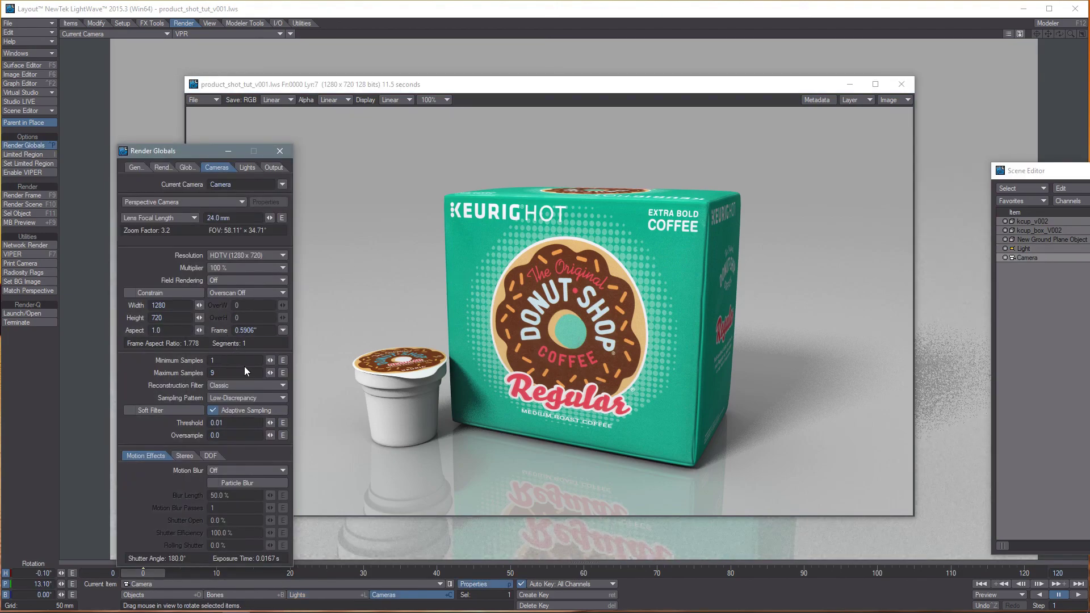
{"action": "mouse_move", "coordinate": [270, 359]}
{"action": "left_mouse_down"}
{"action": "mouse_move", "coordinate": [282, 360]}
{"action": "mouse_move", "coordinate": [271, 376]}
{"action": "mouse_move", "coordinate": [279, 360]}
{"action": "left_mouse_up"}
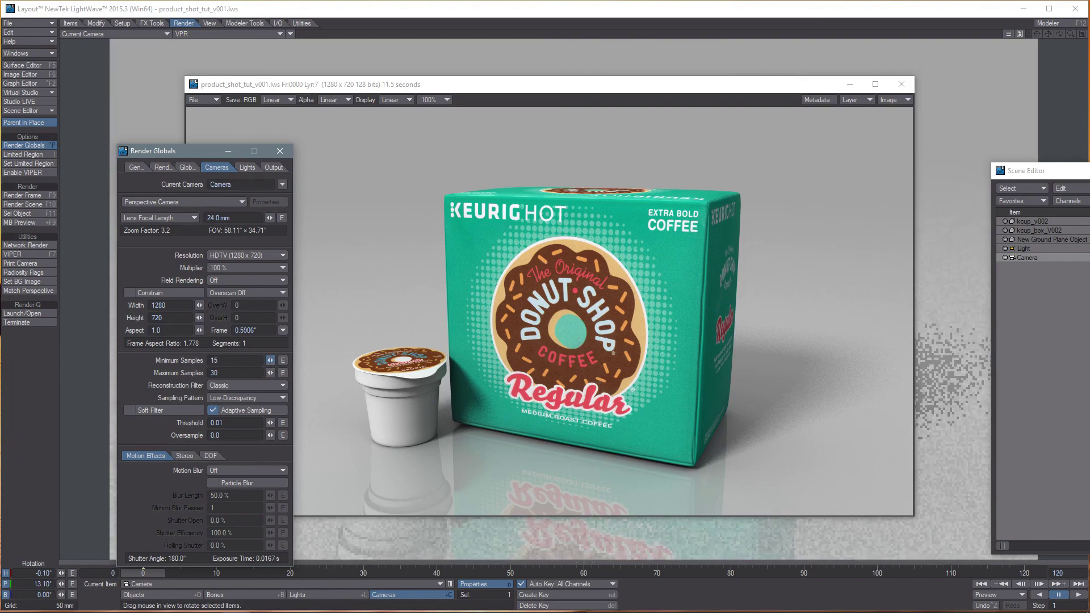
{"action": "left_click", "coordinate": [260, 386]}
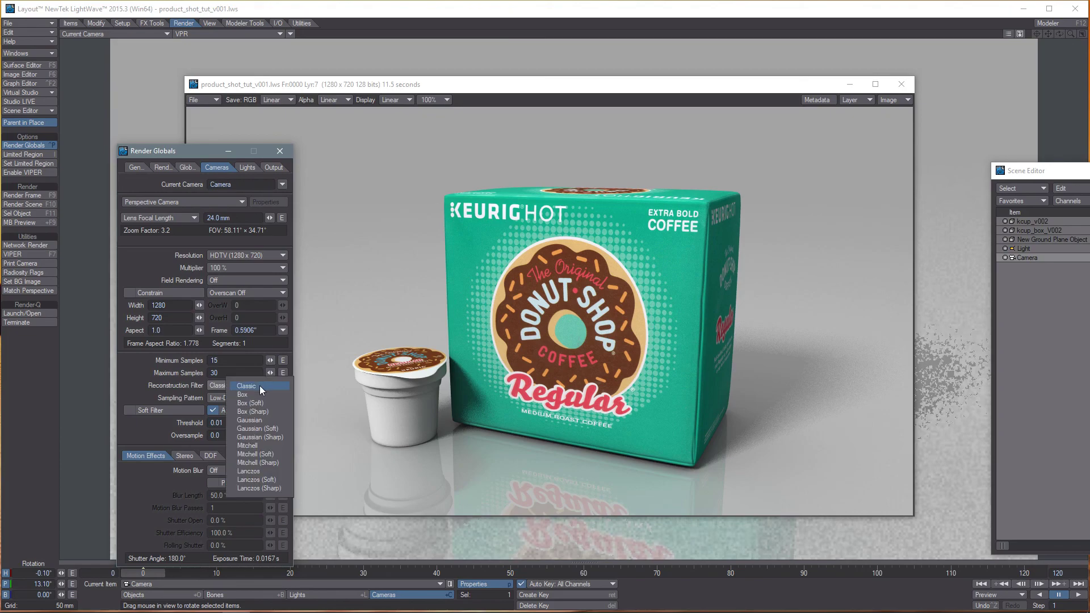
{"action": "left_click", "coordinate": [268, 435]}
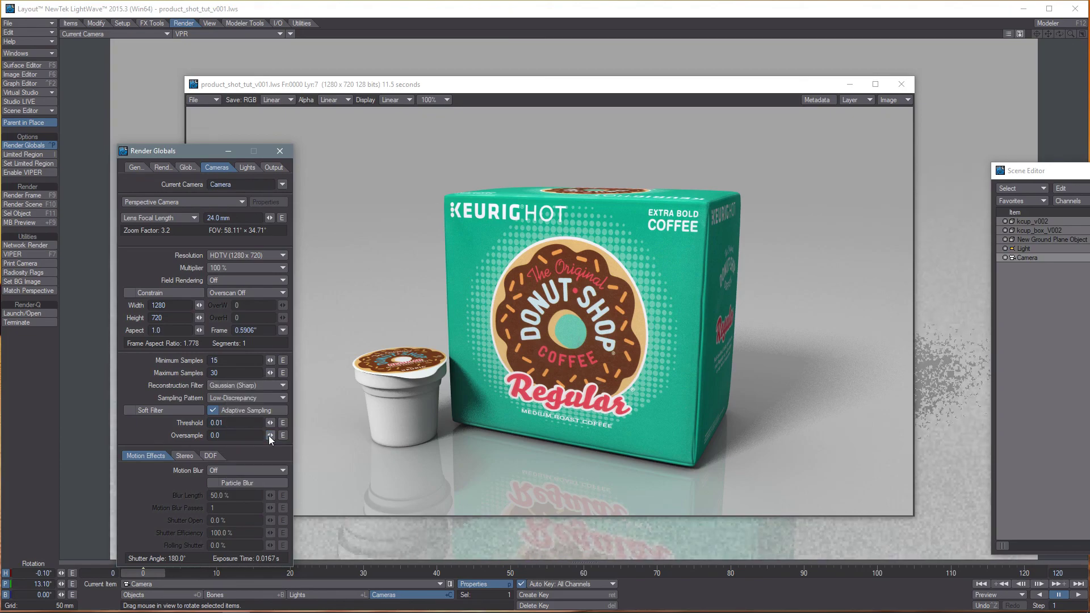
{"action": "left_click", "coordinate": [269, 386]}
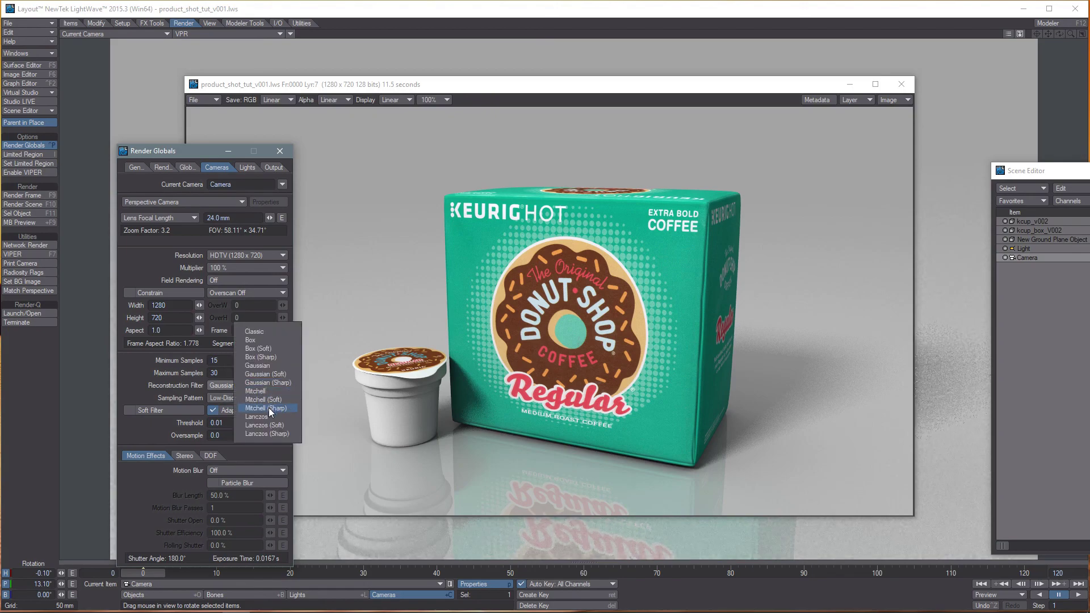
{"action": "left_click", "coordinate": [268, 408]}
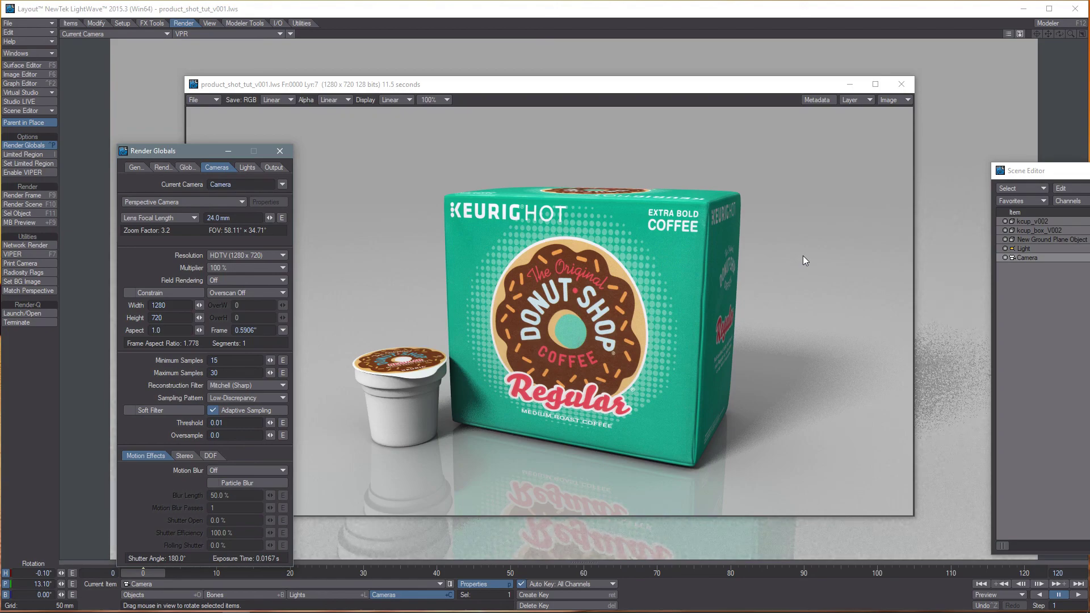
Render the frame again with the new sampling settings and examine the cup, box, shadows and ground reflections
{"action": "key", "text": "F9"}
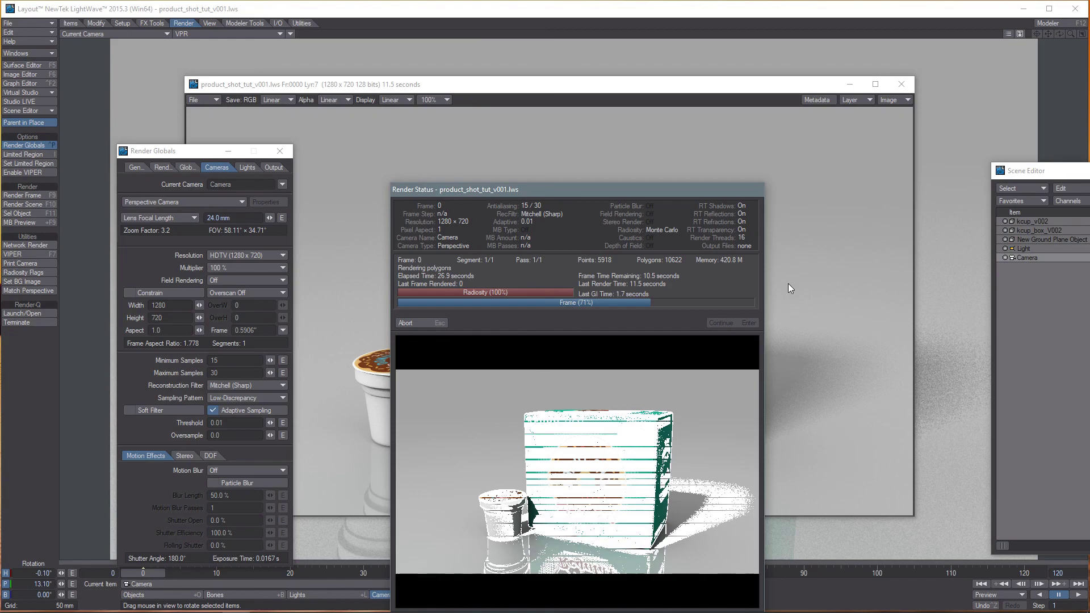
{"action": "left_click", "coordinate": [751, 322]}
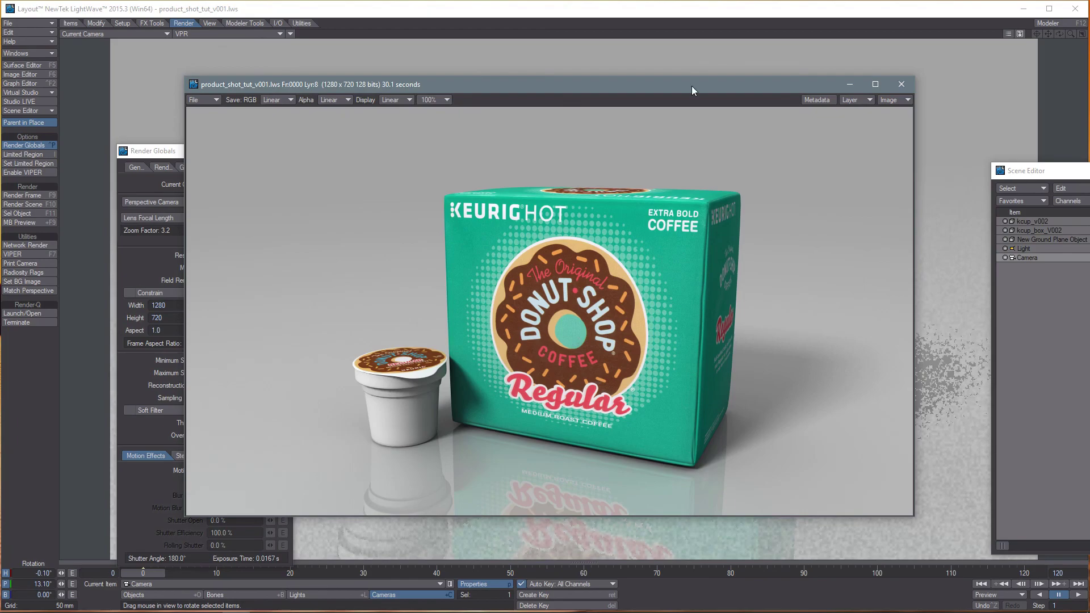
{"action": "left_click_drag", "start_coordinate": [692, 86], "coordinate": [713, 96]}
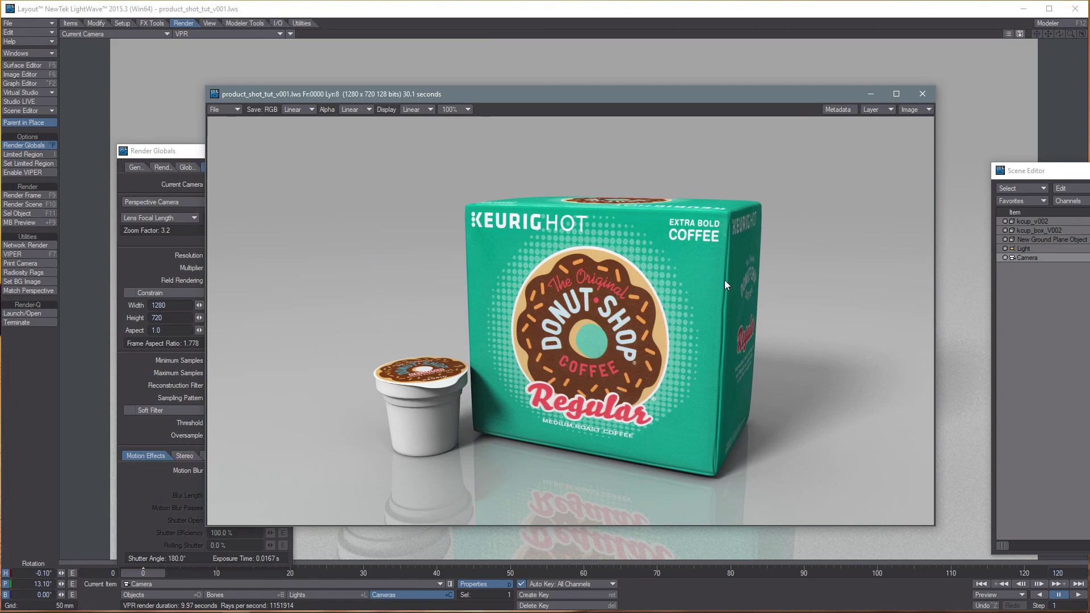
{"action": "left_click_drag", "start_coordinate": [713, 94], "coordinate": [740, 100]}
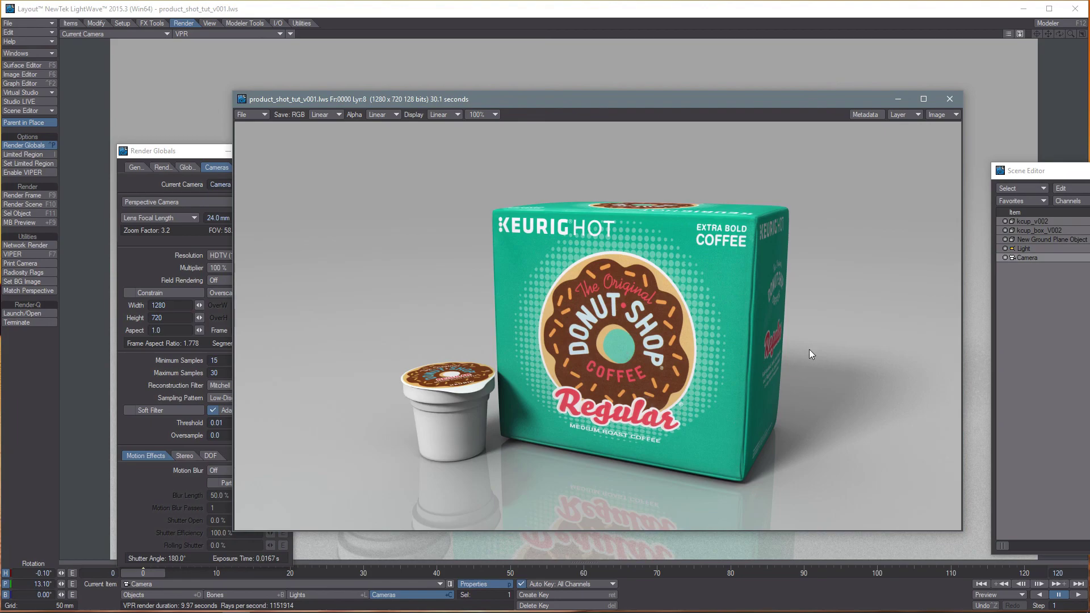
{"action": "left_click_drag", "start_coordinate": [631, 97], "coordinate": [798, 142]}
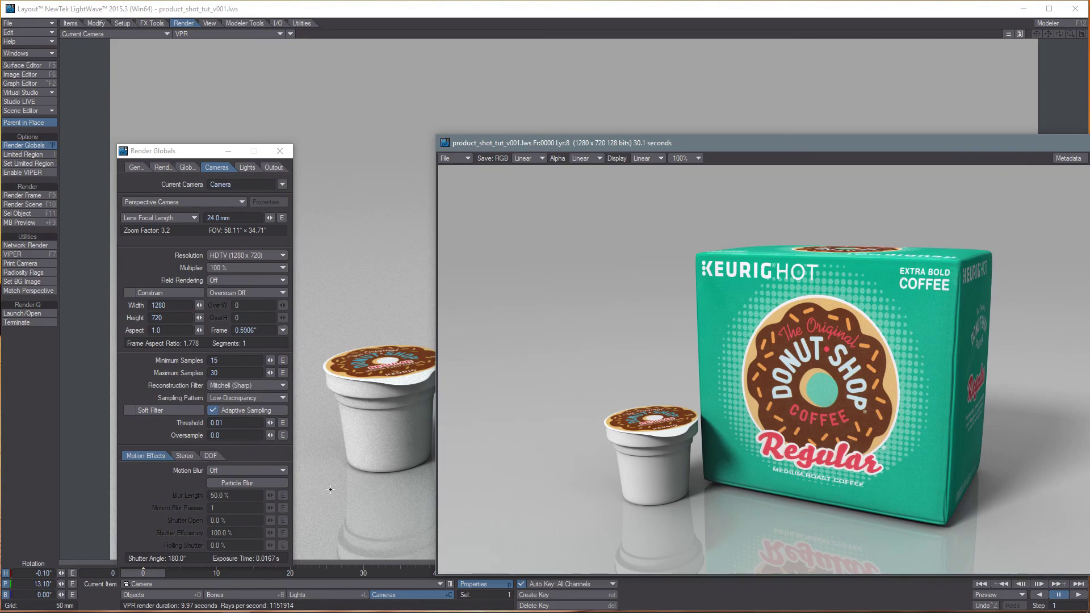
Show the camera view in Front Face Wireframe and close the rendered image
{"action": "left_click", "coordinate": [181, 34]}
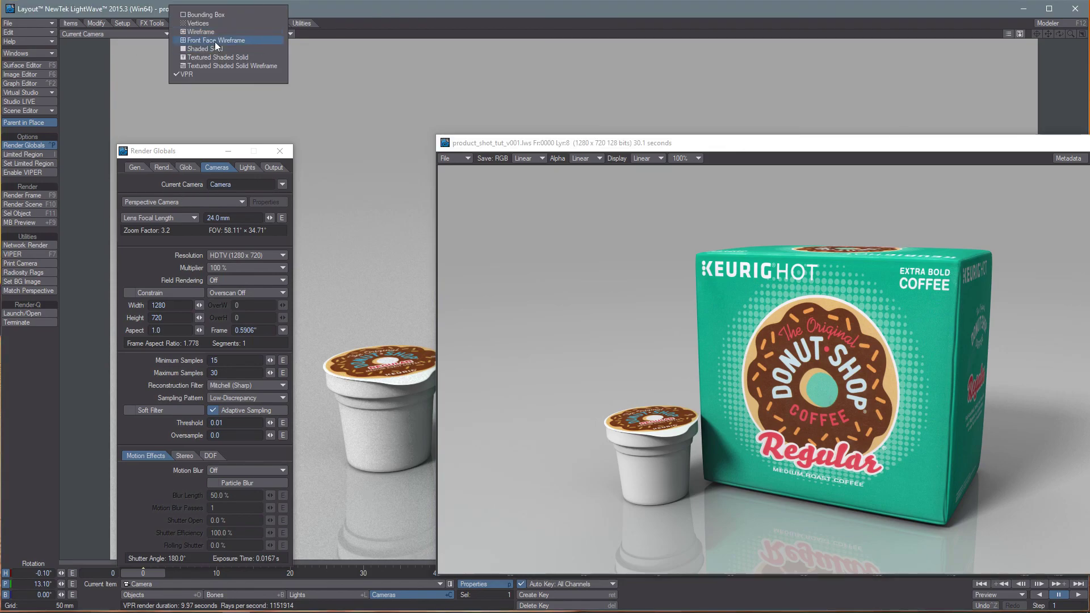
{"action": "left_click", "coordinate": [214, 40]}
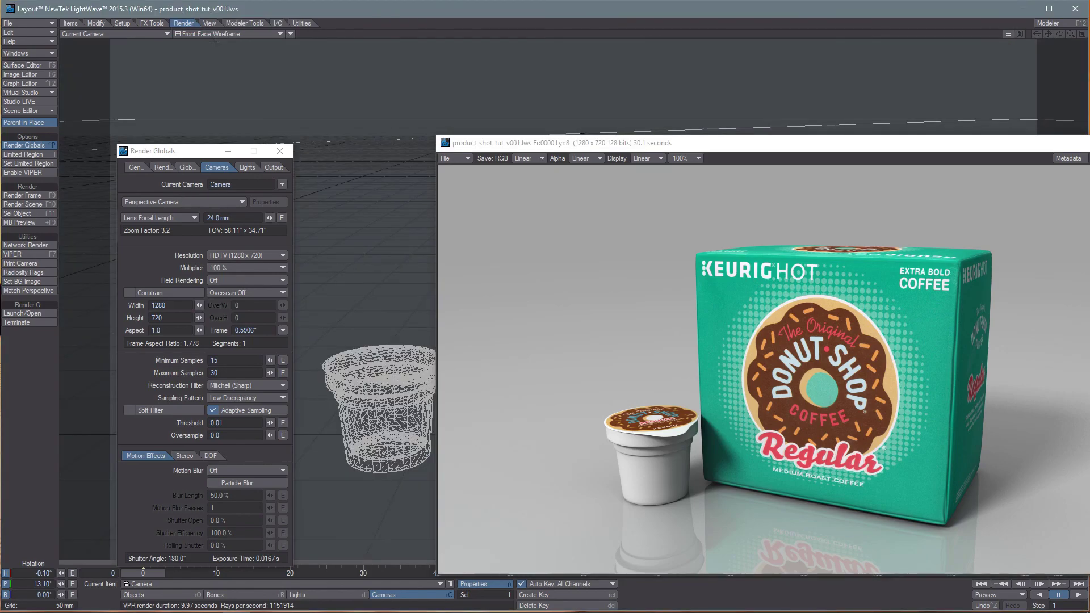
{"action": "left_click", "coordinate": [41, 20]}
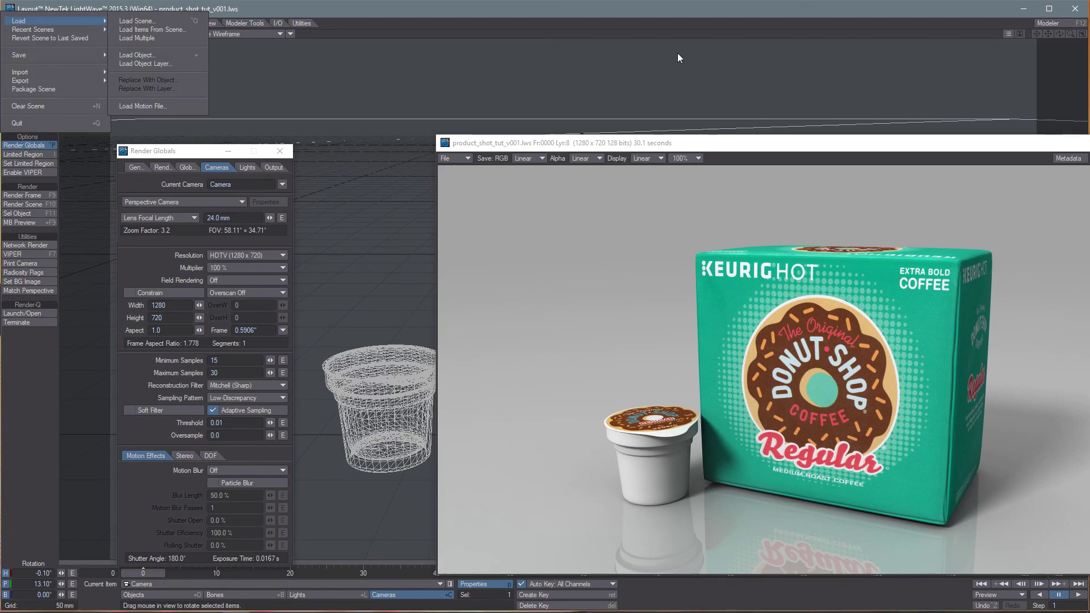
{"action": "left_click", "coordinate": [692, 14]}
{"action": "left_click_drag", "start_coordinate": [965, 149], "coordinate": [539, 165]}
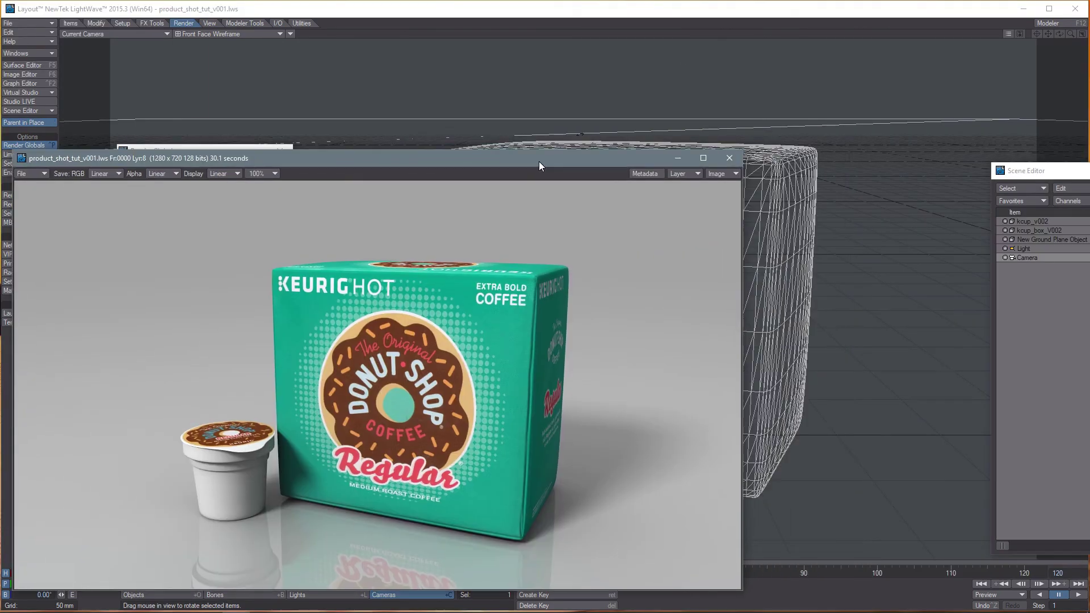
{"action": "left_click", "coordinate": [729, 158]}
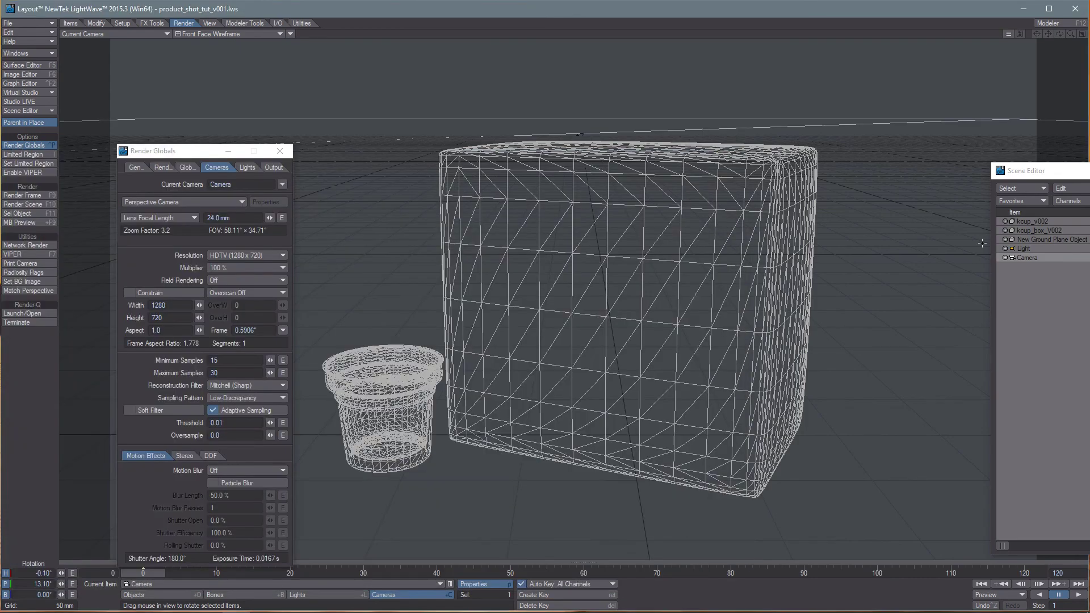
Select the New Ground Plane Object and review the save commands available for the current object
{"action": "left_click", "coordinate": [1041, 239]}
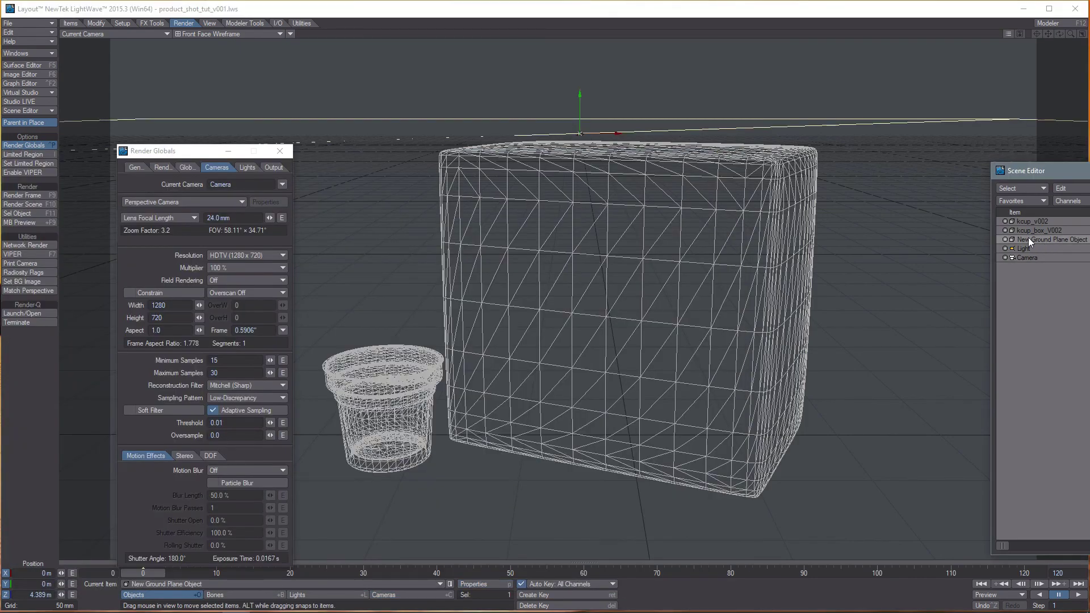
{"action": "left_click", "coordinate": [31, 22]}
{"action": "mouse_move", "coordinate": [49, 26]}
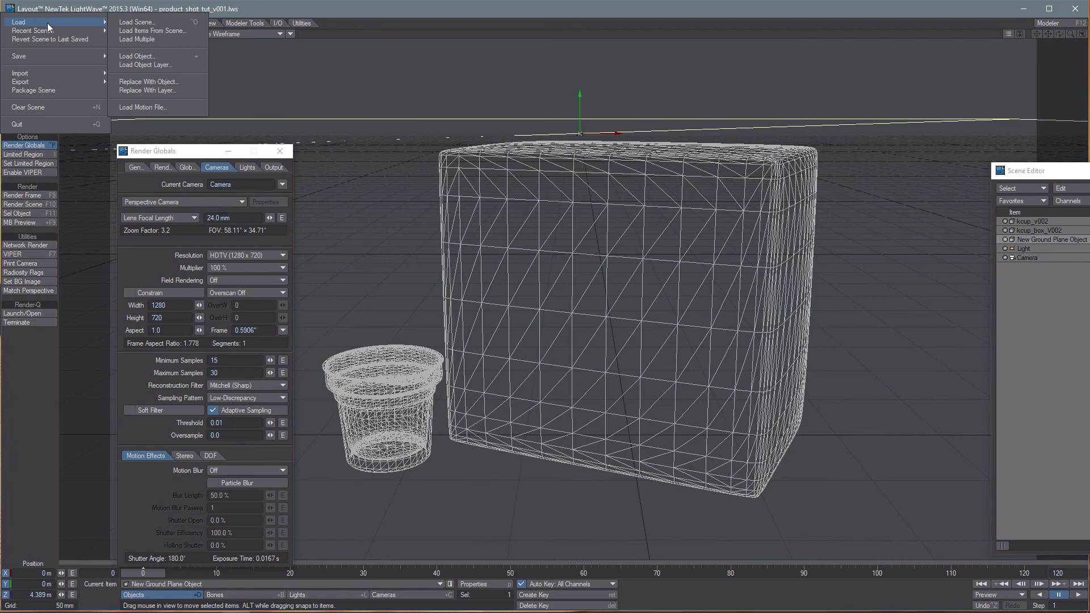
{"action": "mouse_move", "coordinate": [55, 55]}
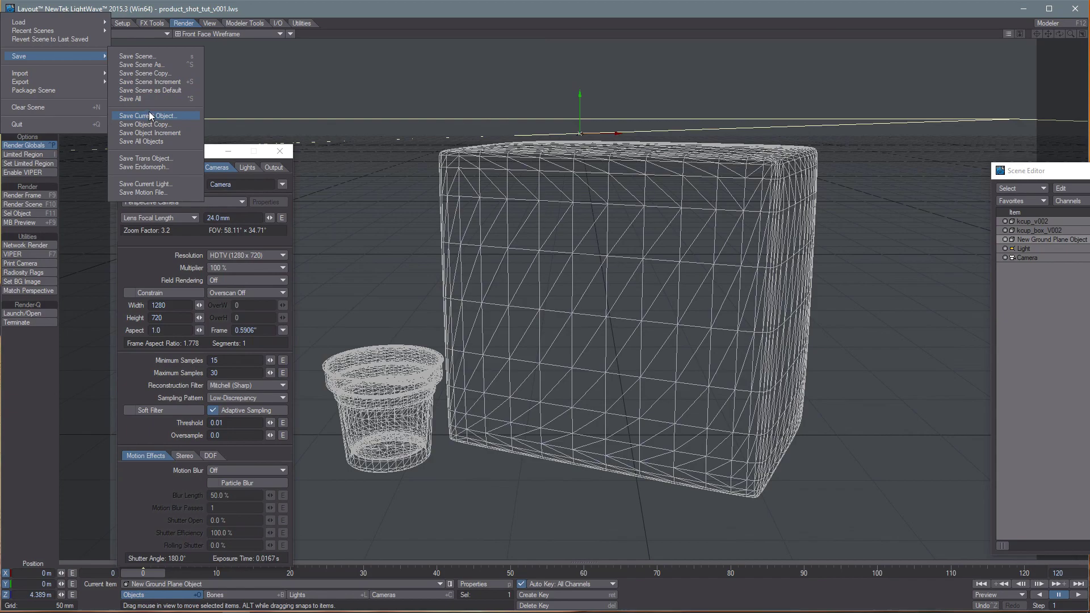
{"action": "left_click", "coordinate": [302, 12]}
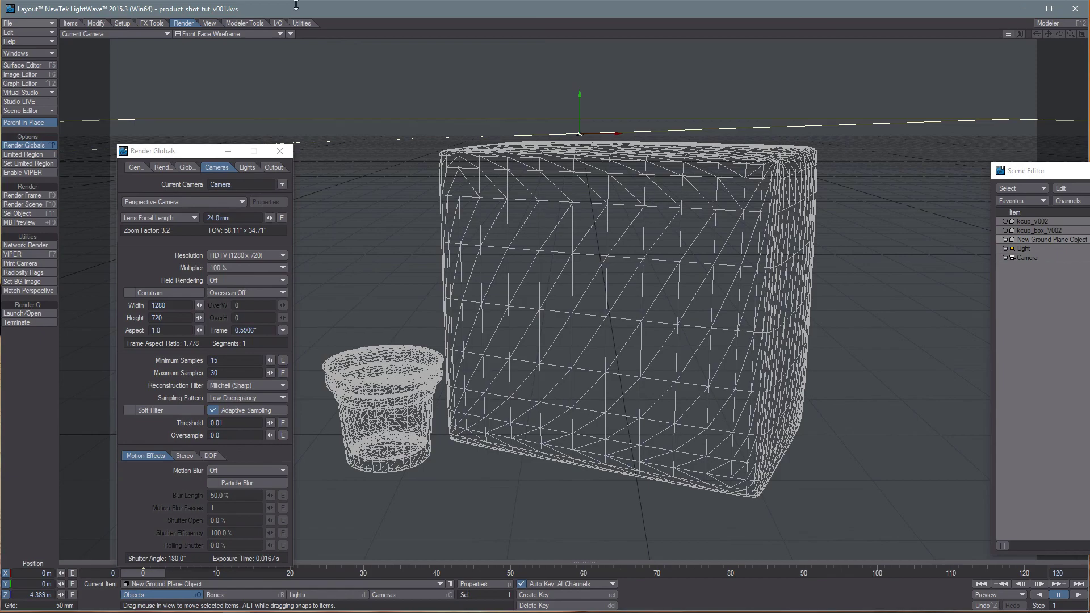
Return the camera view to VPR display and close the render settings
{"action": "left_click", "coordinate": [253, 32]}
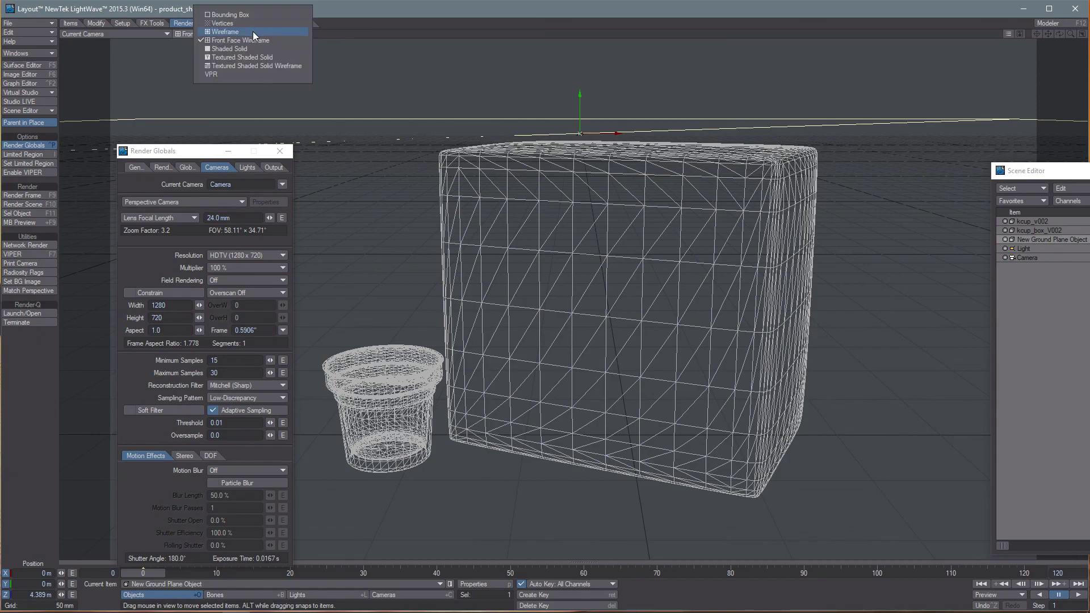
{"action": "left_click", "coordinate": [218, 70]}
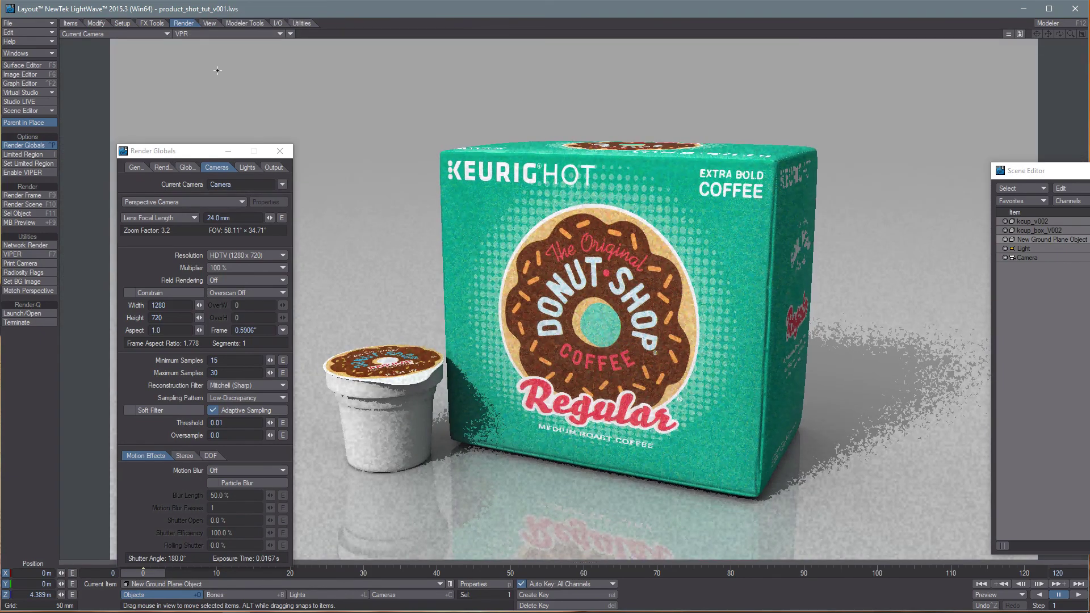
{"action": "left_click_drag", "start_coordinate": [174, 151], "coordinate": [125, 123]}
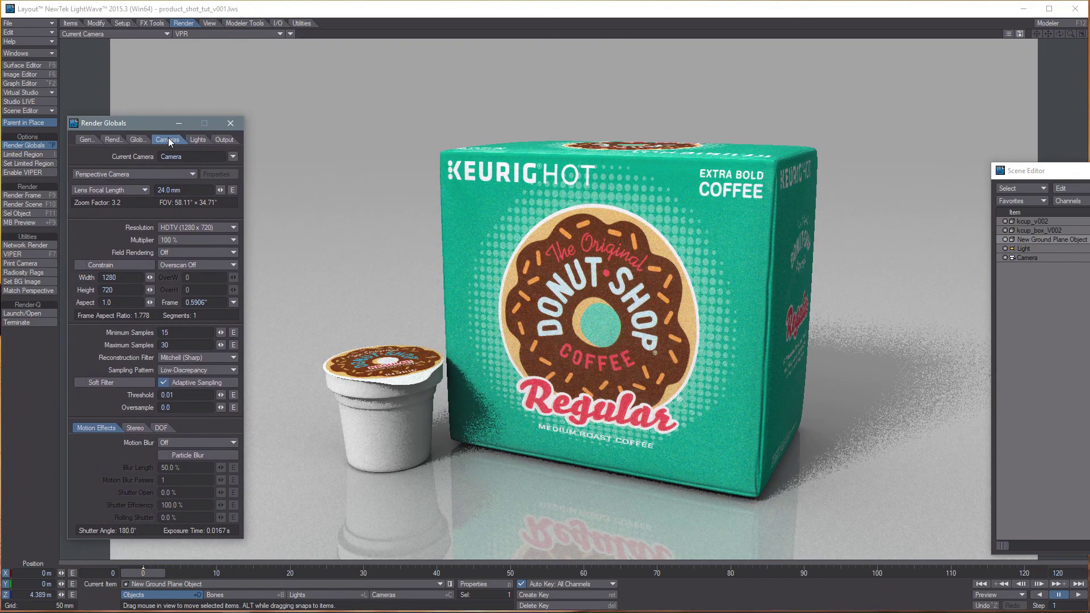
{"action": "left_click", "coordinate": [230, 123]}
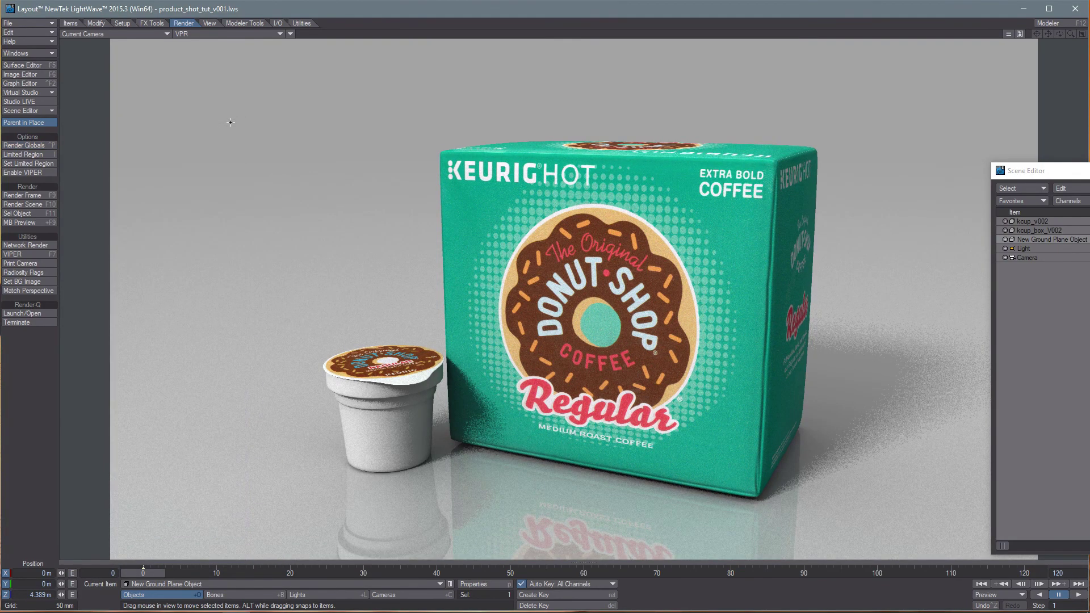